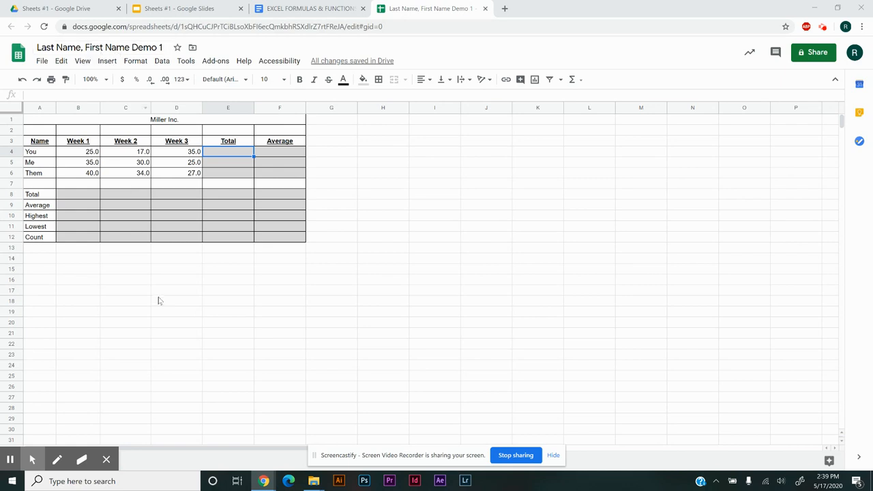
click(107, 461)
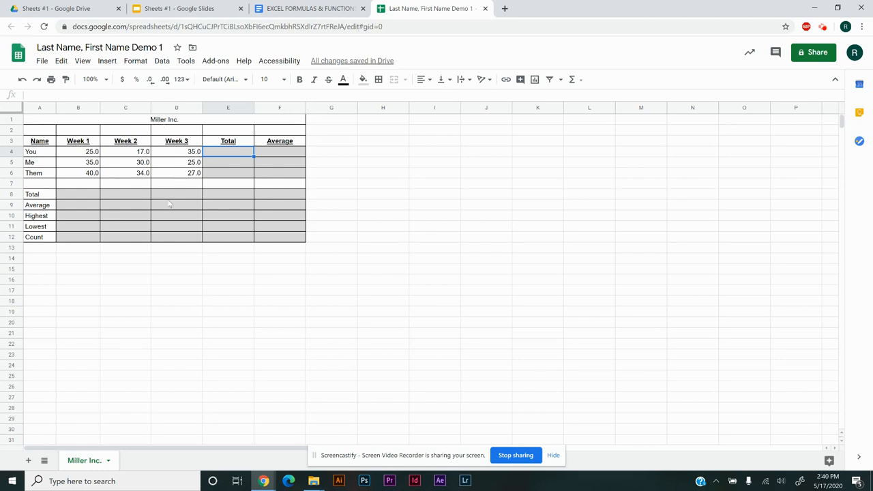
click(72, 131)
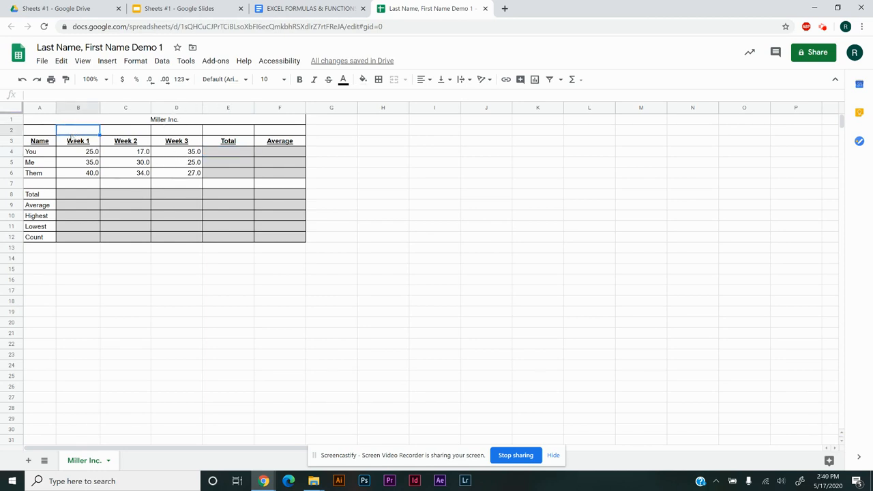
click(39, 140)
click(77, 142)
click(200, 143)
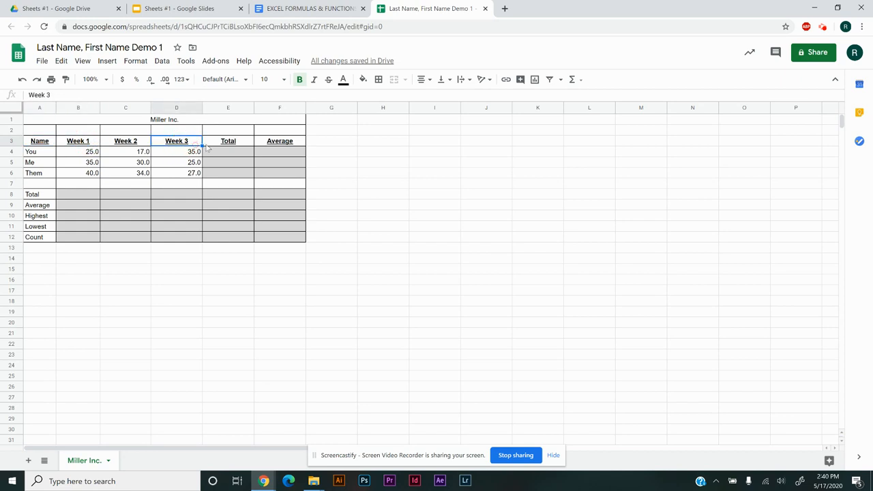
click(289, 144)
click(234, 142)
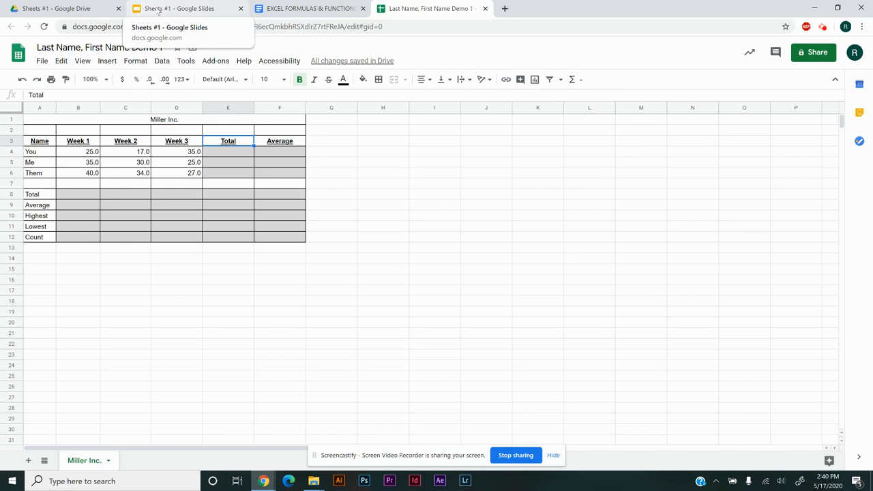
Place the Sheets #1 Google Slides presentation in its own window side by side with the Miller Inc. spreadsheet
click(157, 10)
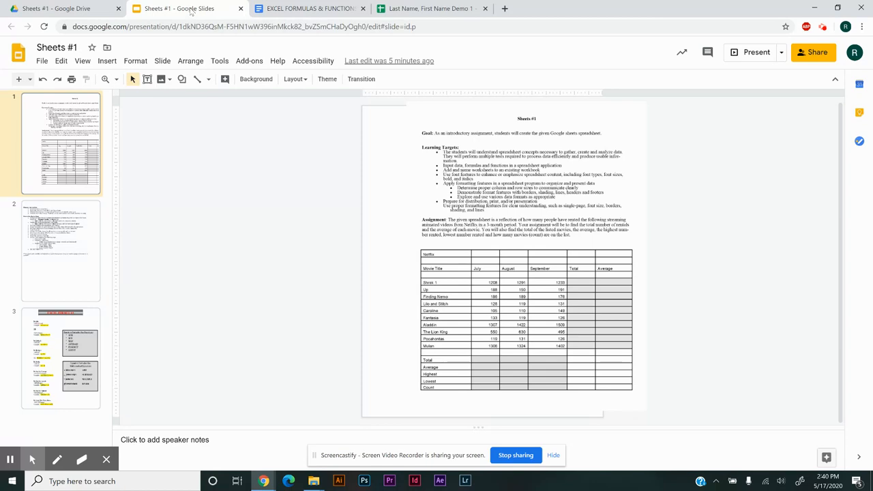
drag(192, 12, 3, 152)
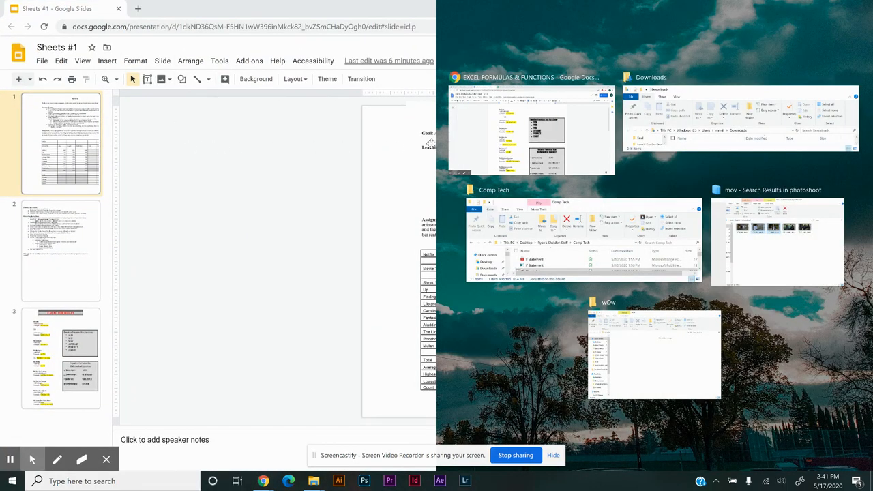
click(516, 147)
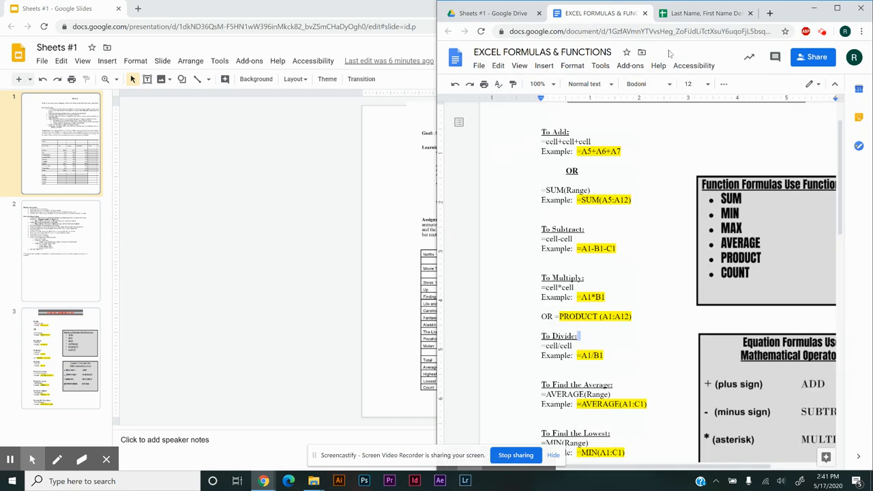
click(707, 13)
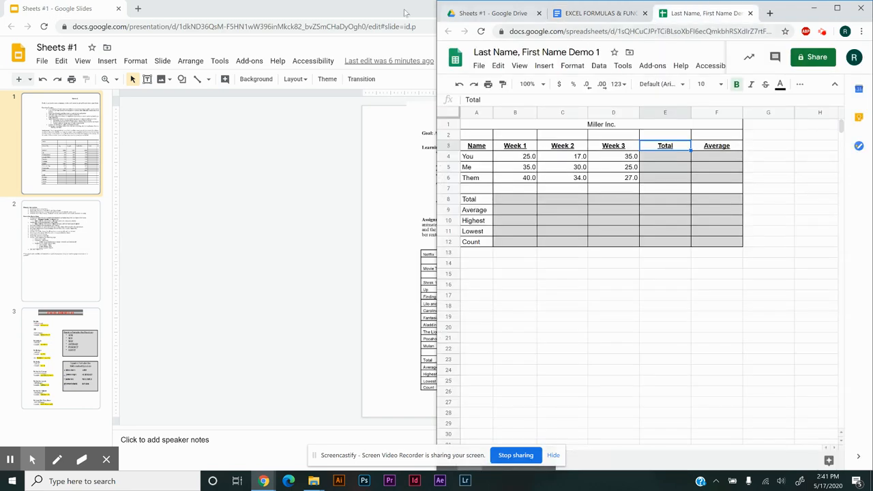
drag(292, 5, 1, 205)
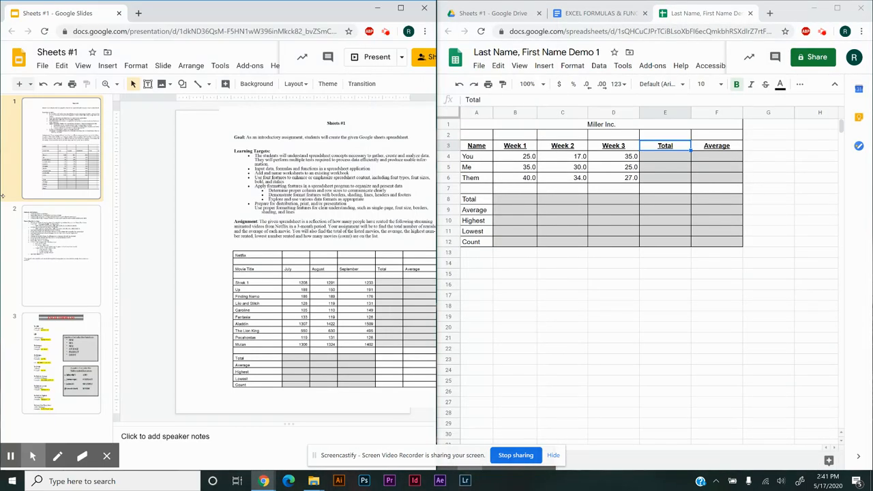
click(632, 200)
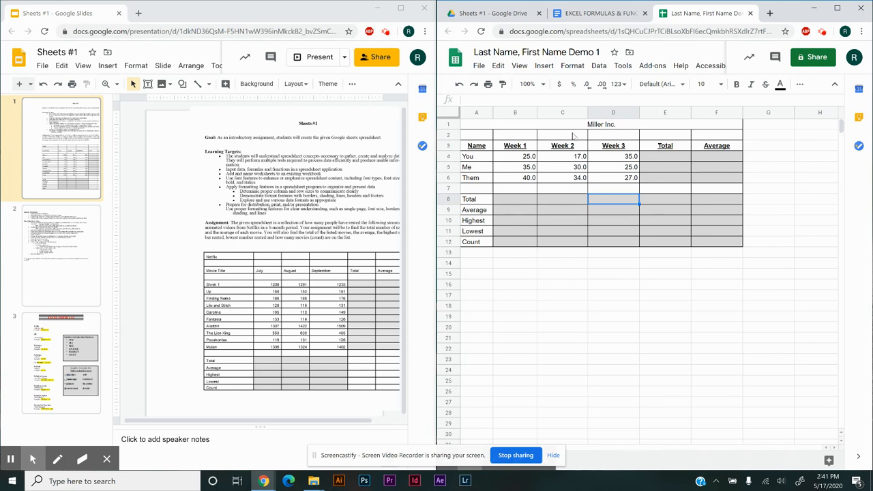
click(116, 85)
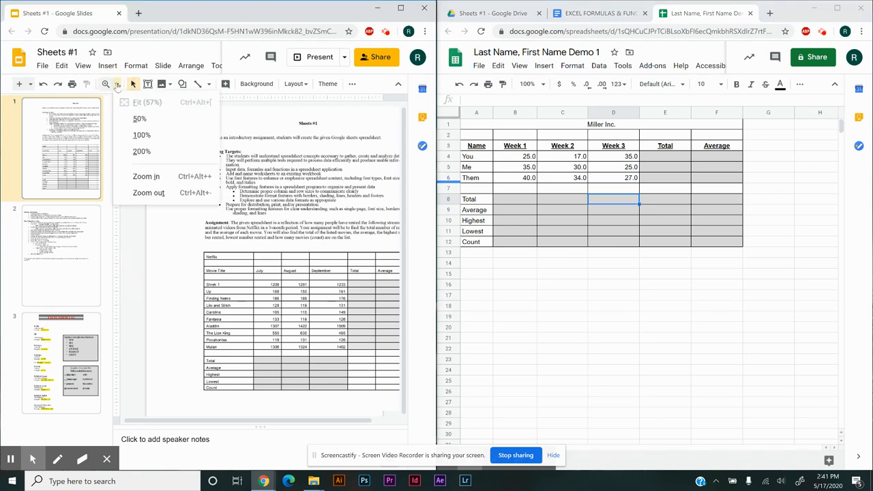
click(130, 135)
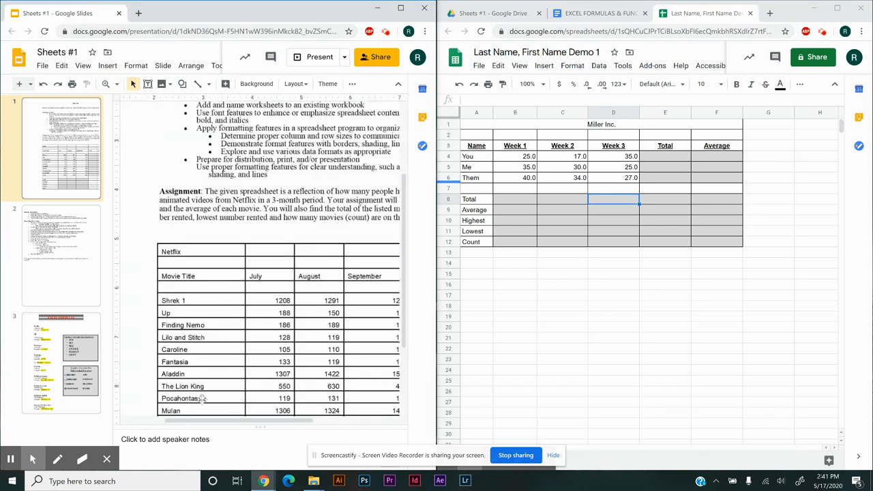
click(118, 84)
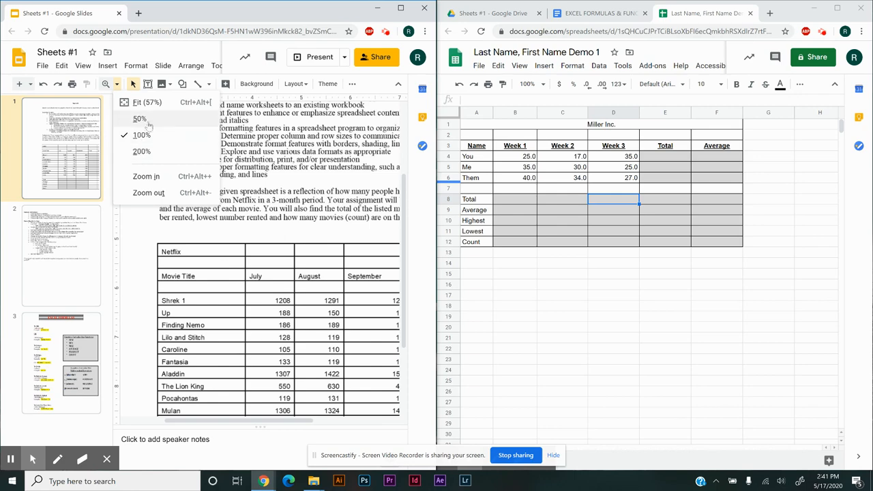
click(401, 7)
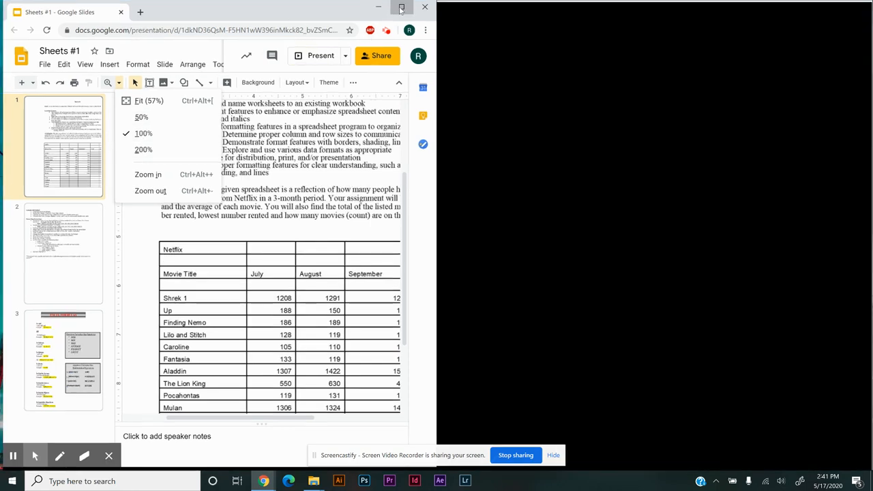
click(196, 100)
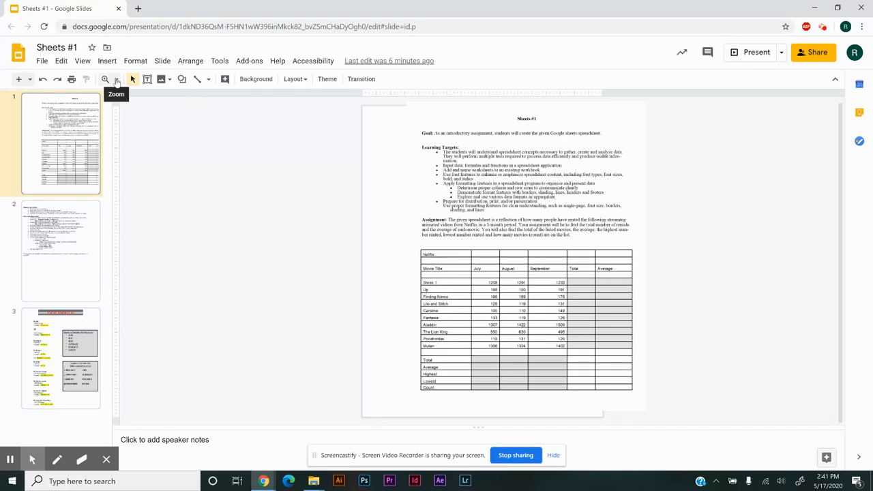
Zoom the Sheets #1 presentation to 100% and dock its window beside the spreadsheet
click(116, 80)
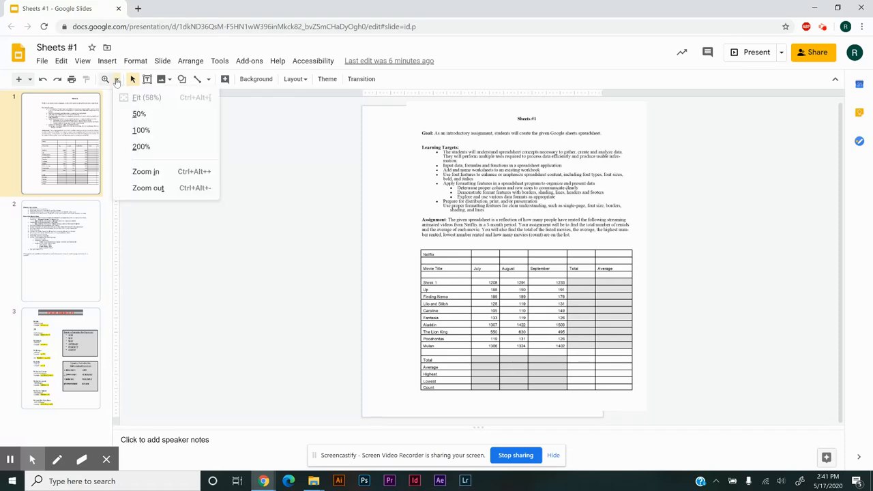
click(137, 131)
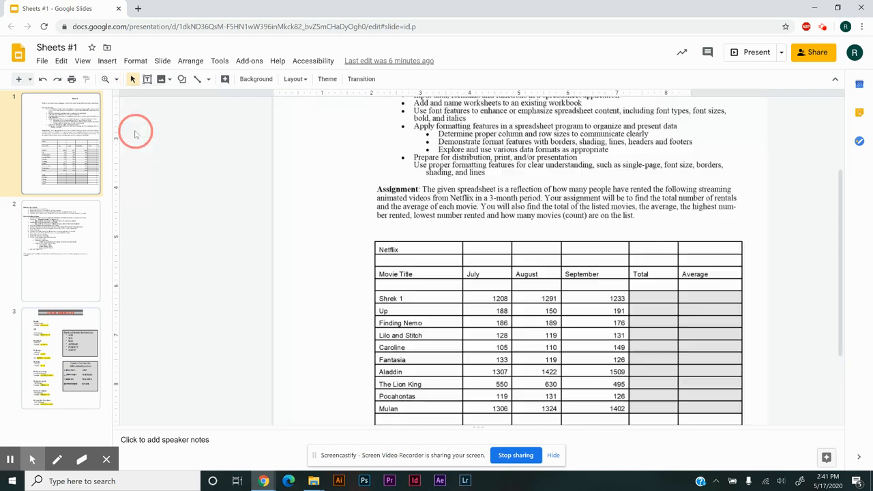
click(83, 61)
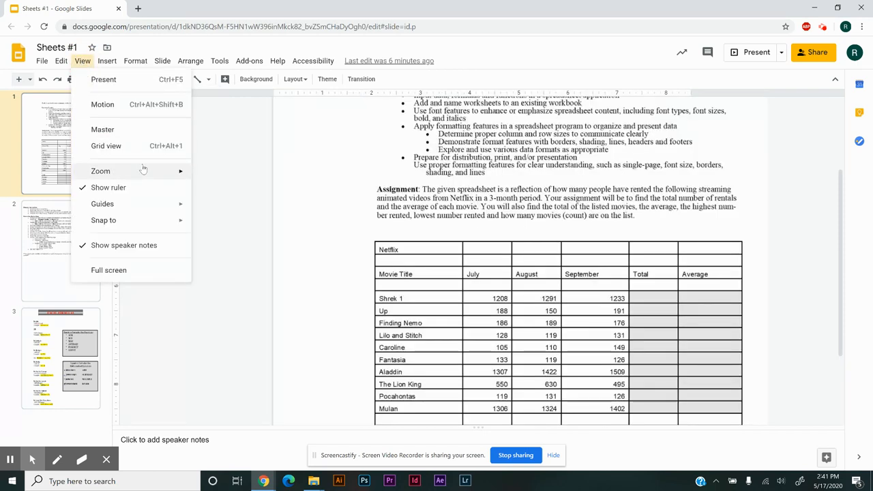
mouse_move(144, 168)
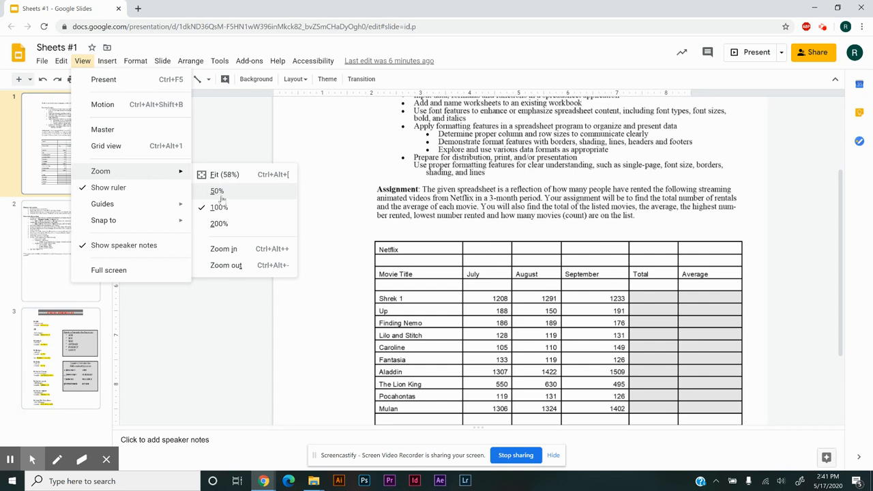
click(410, 195)
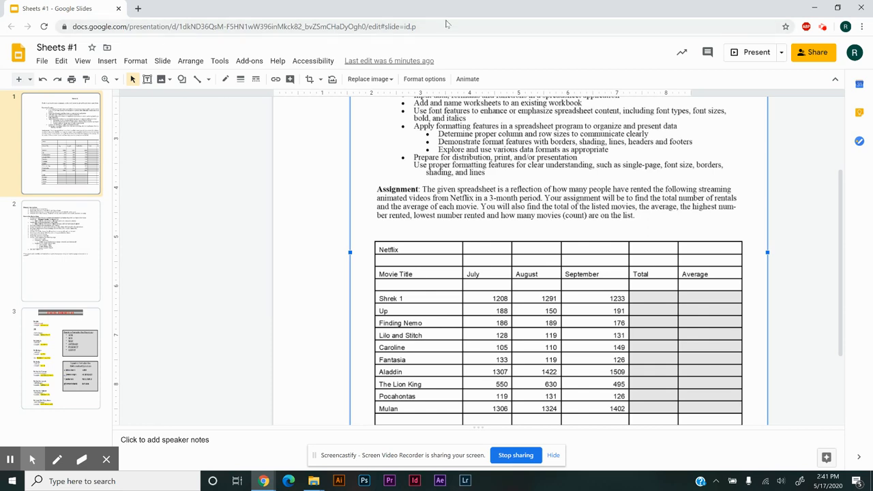
drag(440, 15, 1, 61)
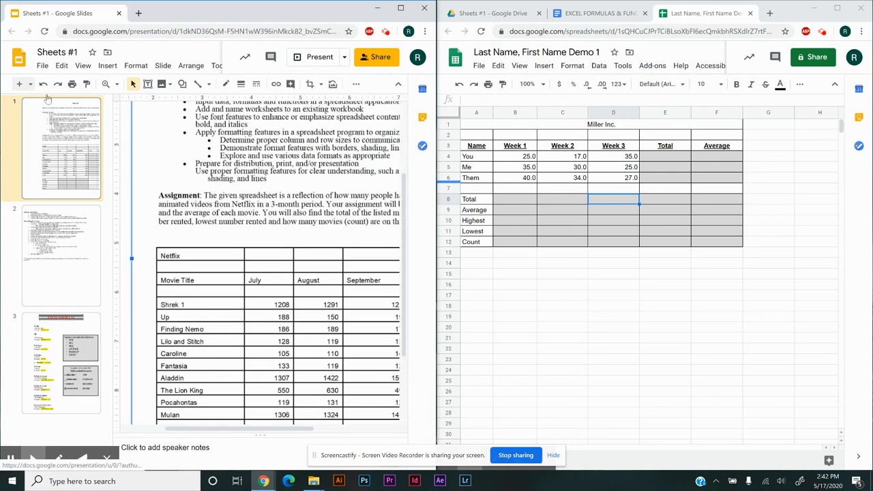
Look over the Netflix table on the first slide, down to its Total through Count rows
click(119, 85)
click(316, 151)
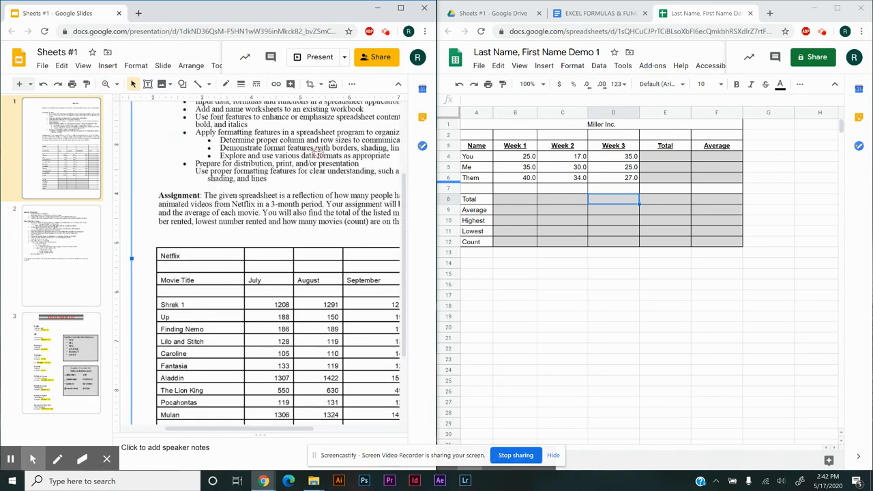
click(262, 430)
mouse_move(261, 434)
mouse_down()
mouse_move(317, 437)
mouse_move(256, 438)
mouse_up()
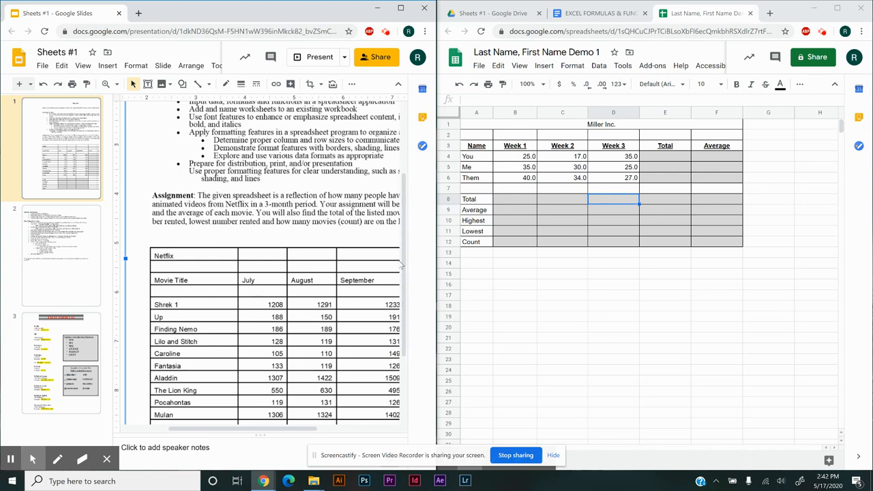
drag(403, 265, 402, 347)
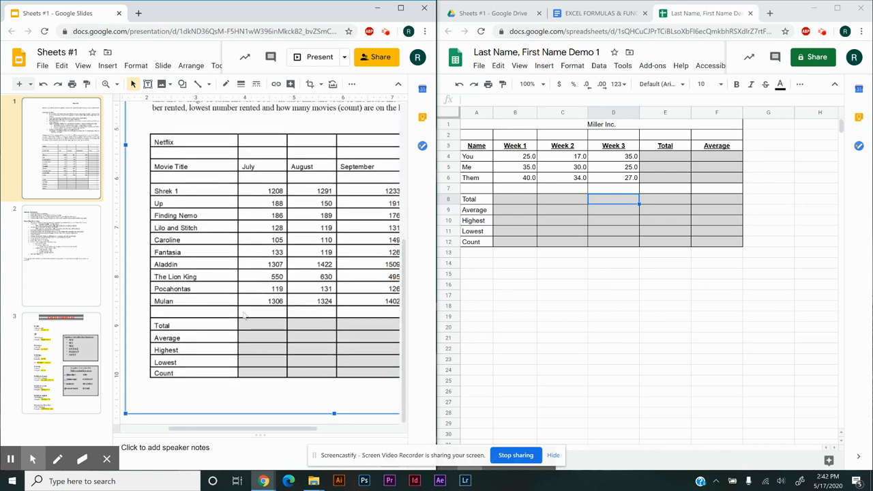
Review the formula and formatting instructions on the second slide of the presentation
click(62, 262)
scroll(251, 270, up, 10)
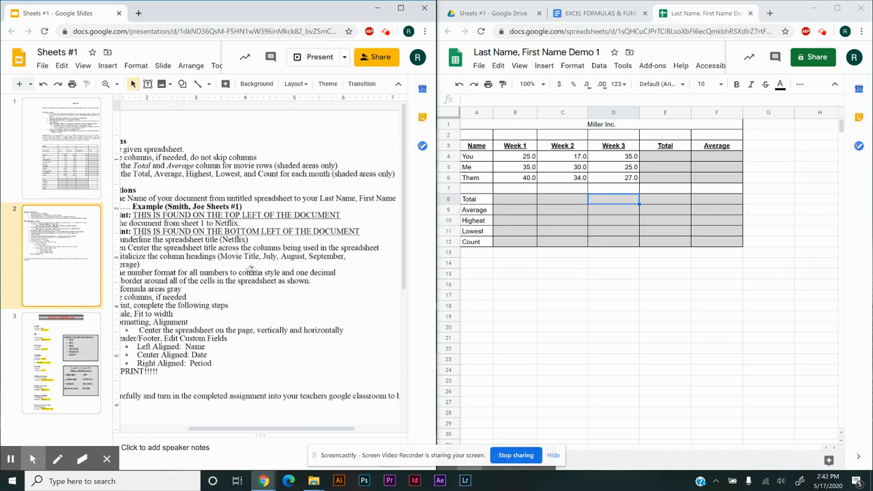
scroll(249, 273, down, 3)
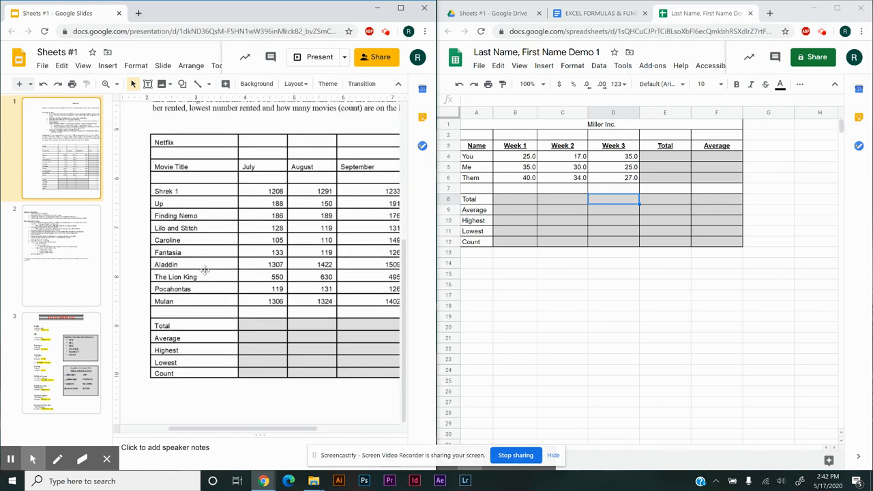
click(73, 256)
scroll(195, 230, up, 1)
scroll(195, 232, up, 3)
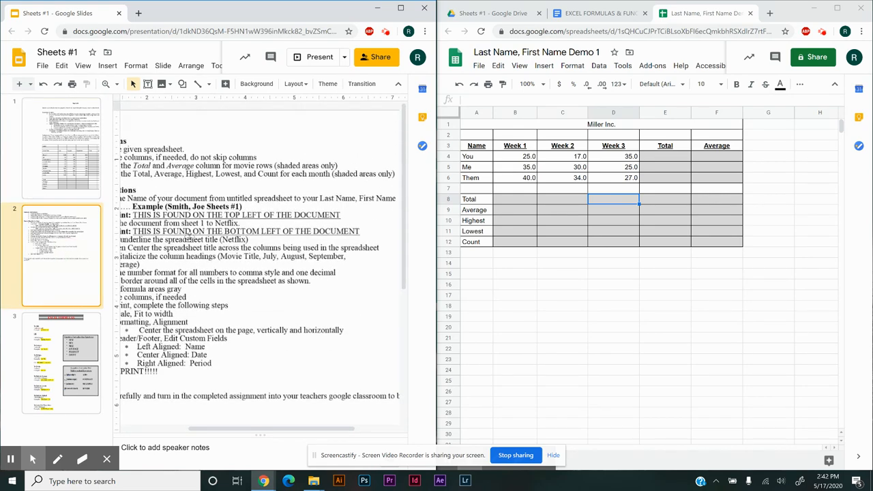
click(270, 430)
drag(269, 431, 232, 431)
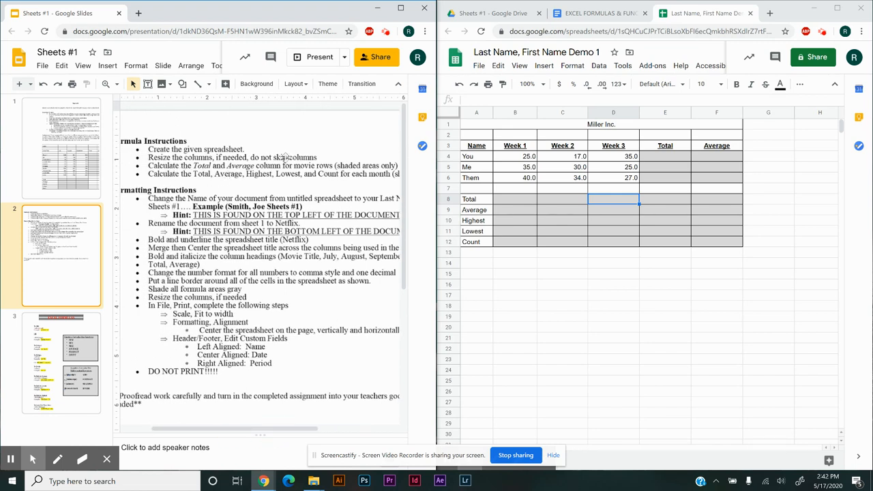
click(531, 199)
click(483, 114)
click(534, 114)
click(583, 114)
click(622, 114)
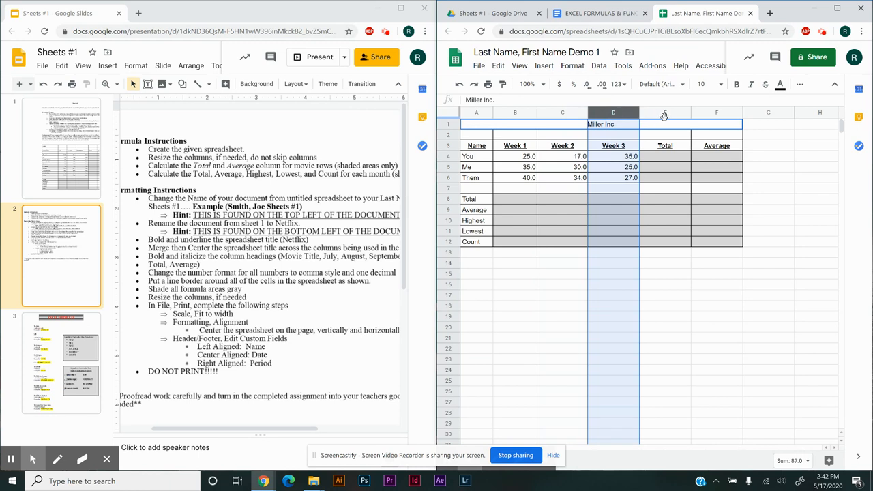
click(715, 117)
click(683, 118)
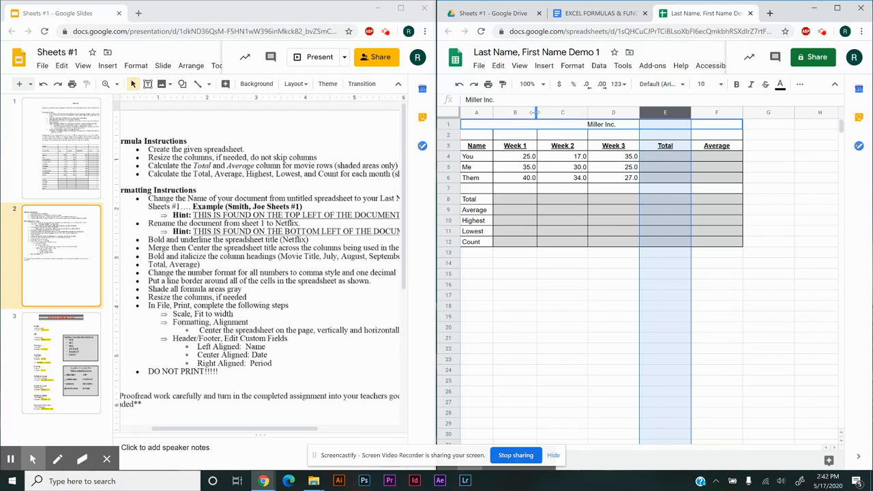
Auto-fit the Week 1 column in the Miller Inc. sheet and widen it slightly beyond the fitted width
mouse_move(537, 112)
mouse_down()
mouse_move(519, 114)
mouse_move(541, 113)
mouse_up()
double_click(541, 113)
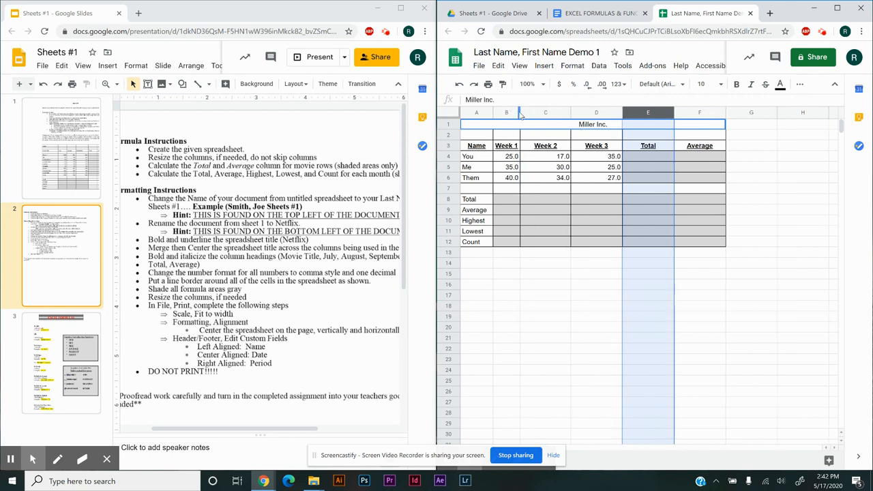
drag(520, 112, 533, 113)
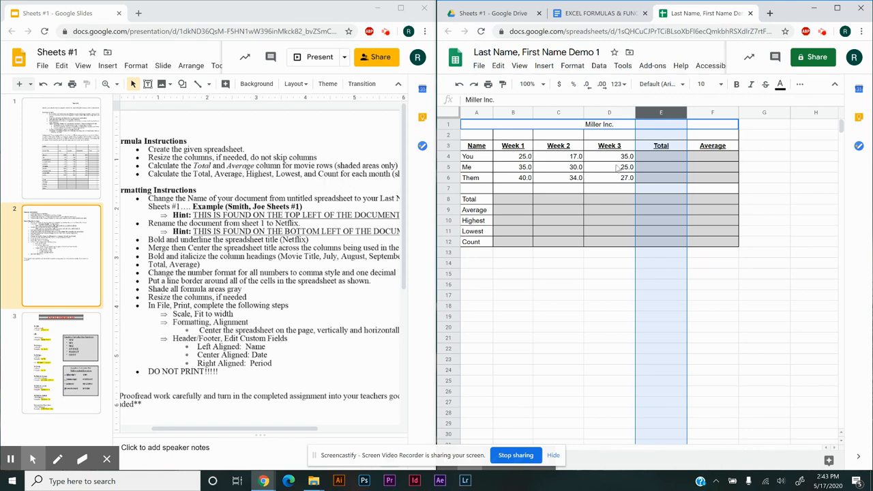
click(661, 157)
click(658, 179)
click(699, 169)
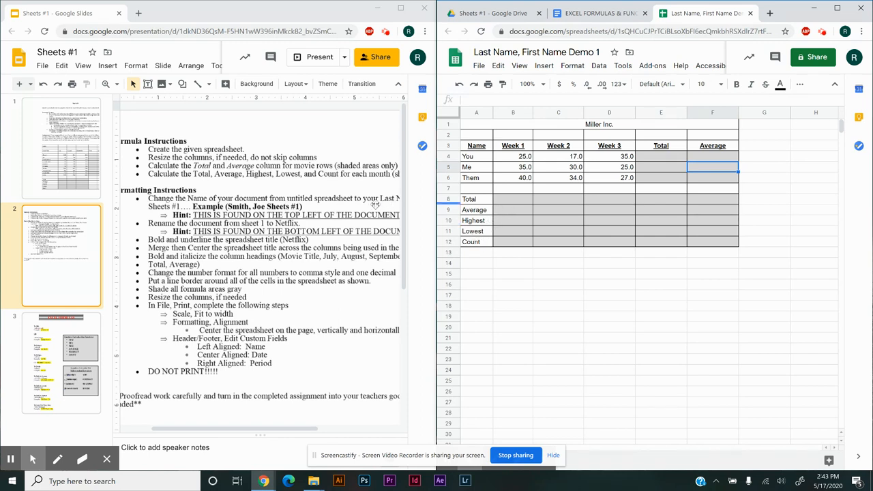
click(326, 235)
drag(324, 237, 324, 239)
drag(294, 198, 318, 199)
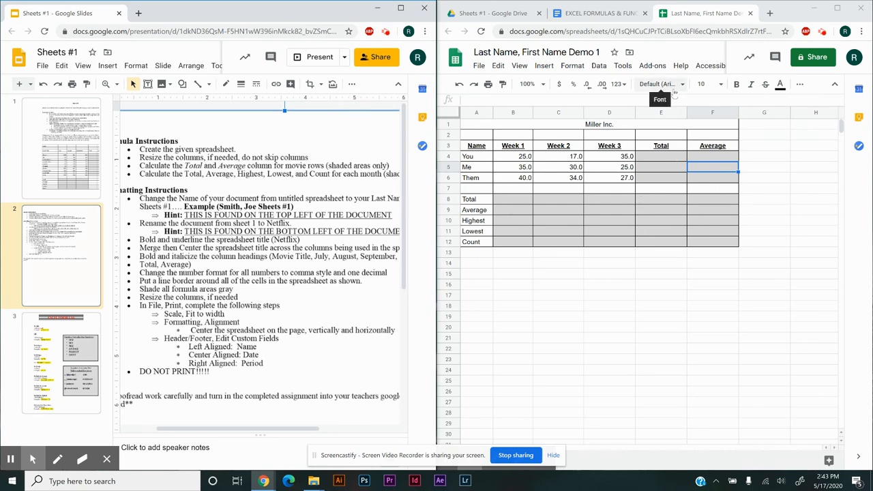
Review the formula examples in the EXCEL FORMULAS & FUNCTIONS document and on the third slide of the presentation
click(605, 14)
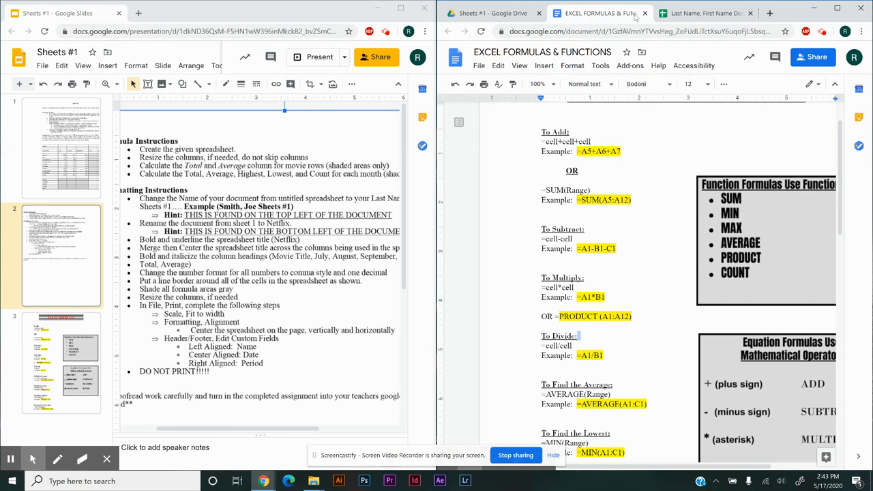
scroll(661, 187, down, 3)
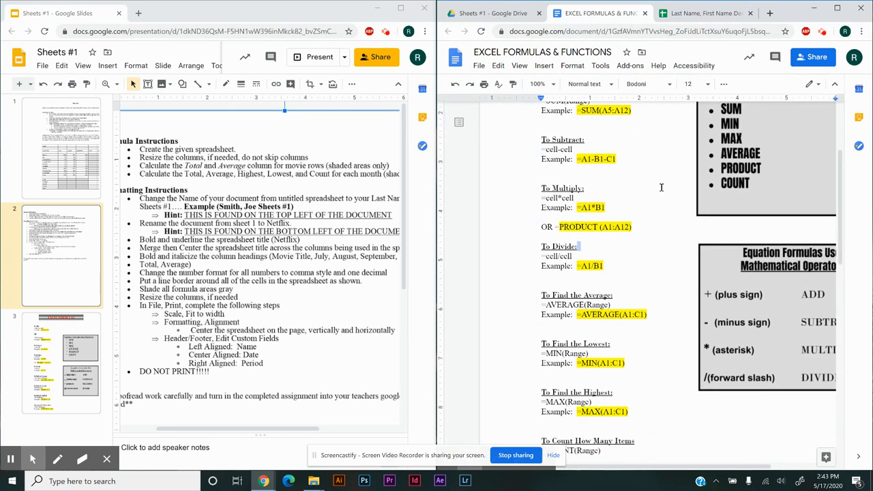
scroll(661, 187, up, 3)
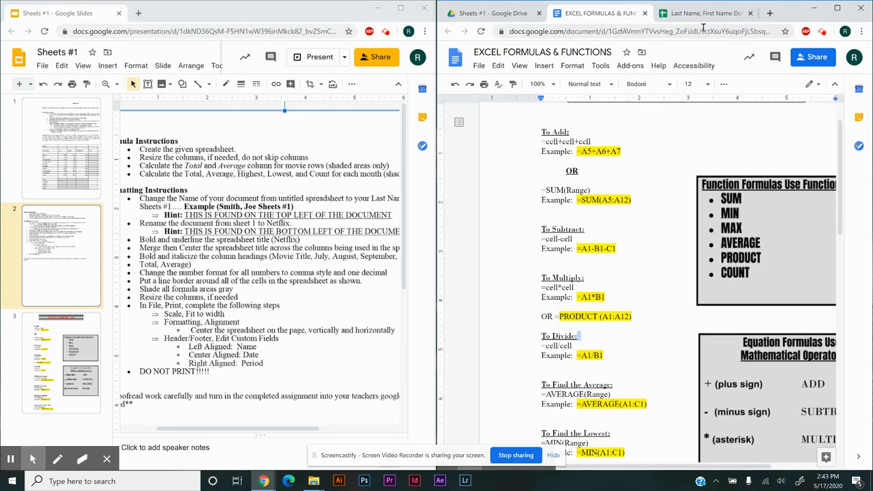
click(706, 15)
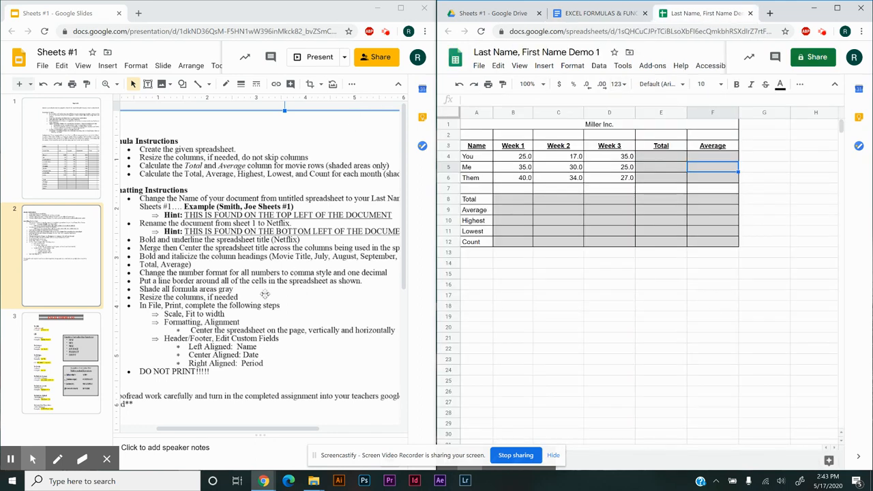
click(71, 361)
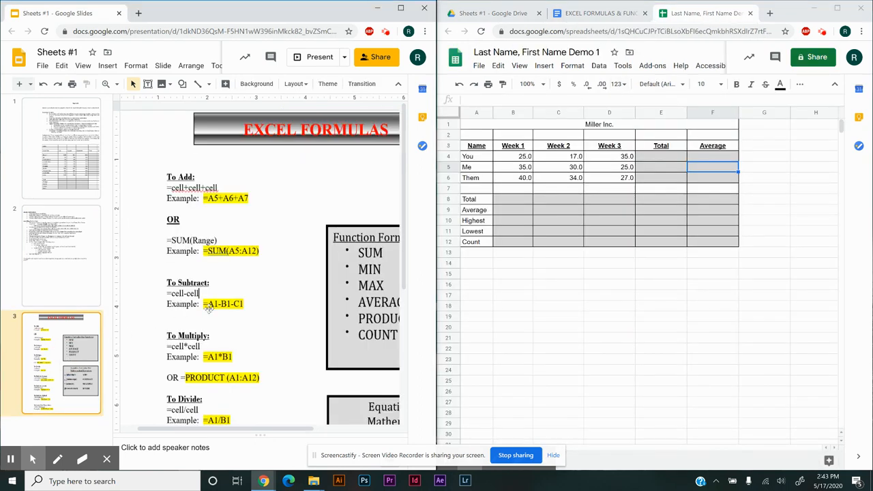
scroll(270, 290, down, 1)
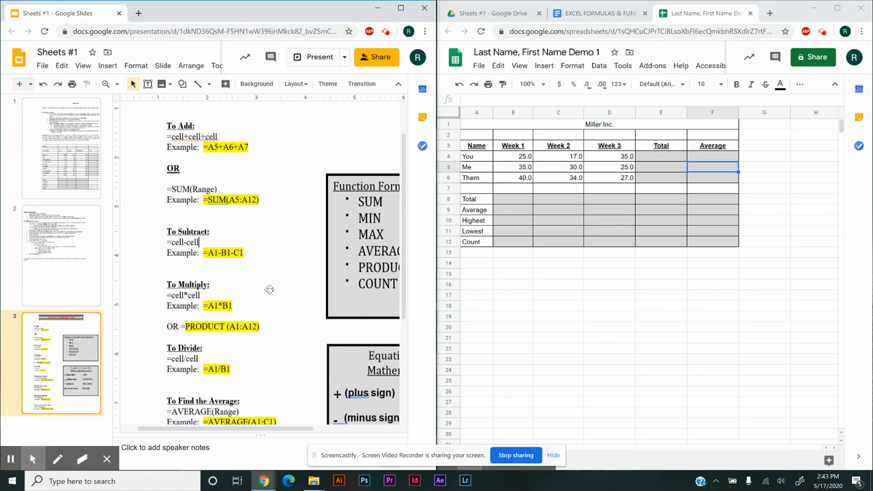
scroll(270, 290, down, 1)
scroll(270, 289, up, 1)
Enter the cell-by-cell addition formula =b4+c4+d4 in E4, the Total cell of the You row
click(667, 159)
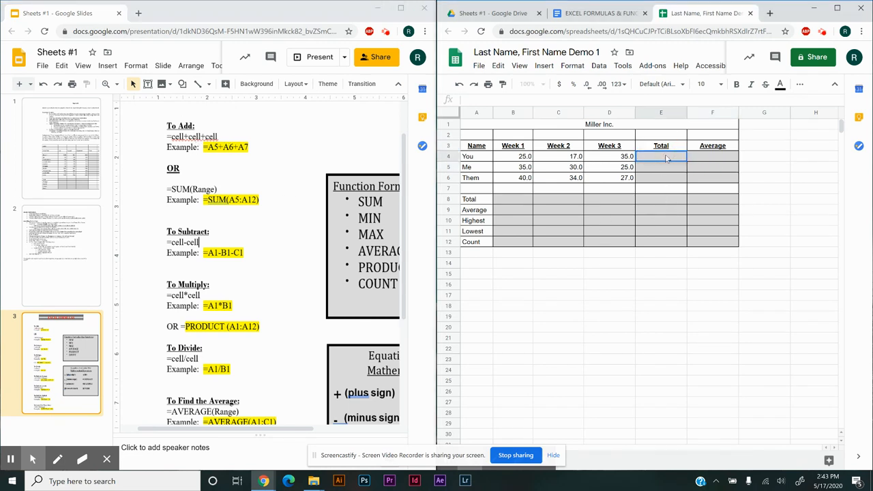
text(=)
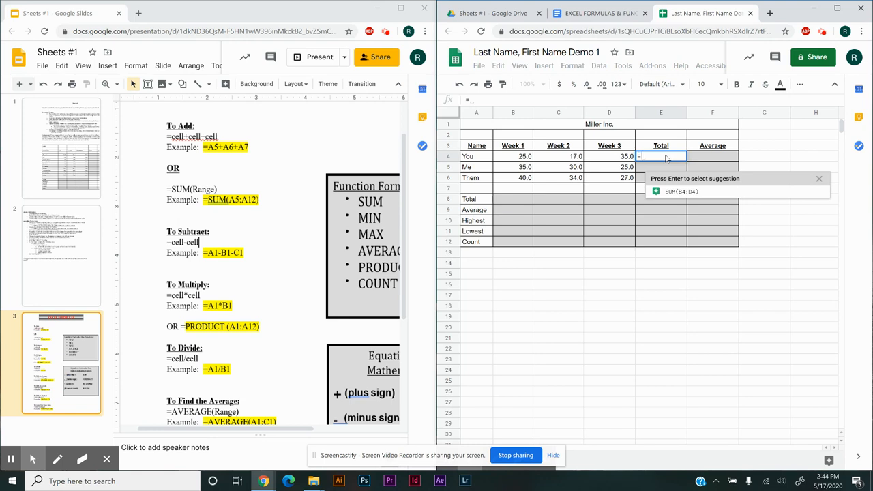
text(b4)
text(+)
key(BackSpace)
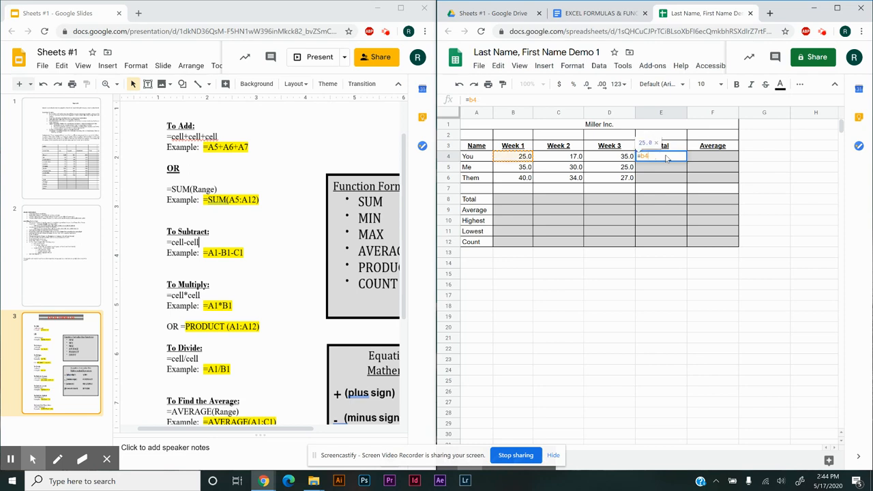
text(+)
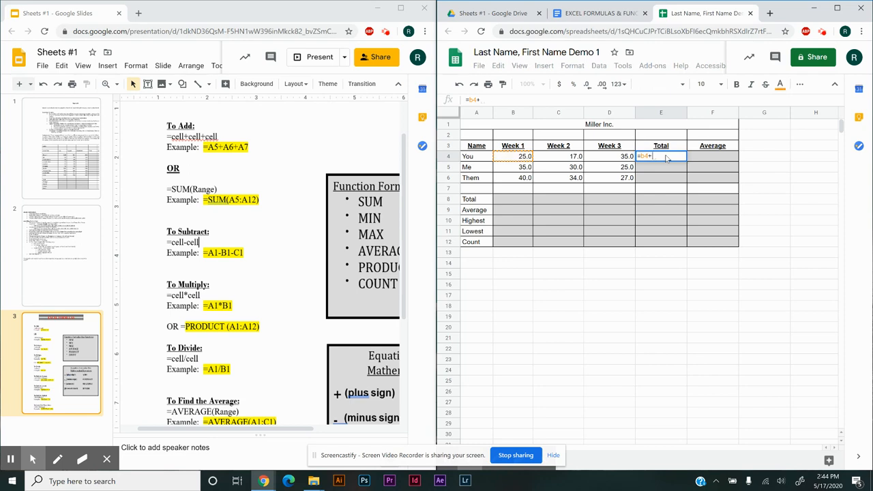
text(c)
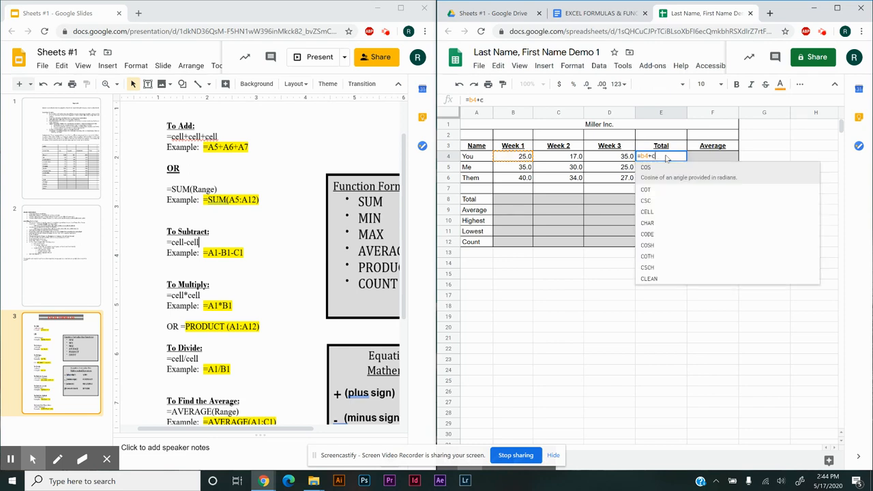
text(4)
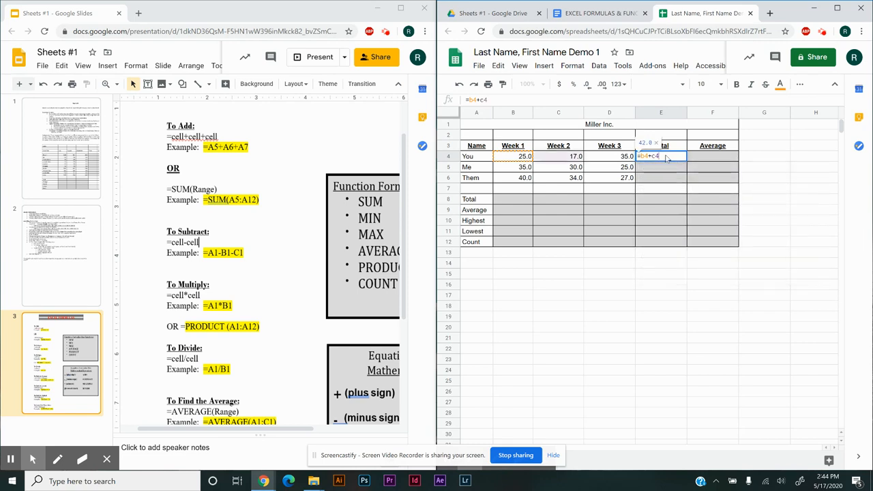
text(+d)
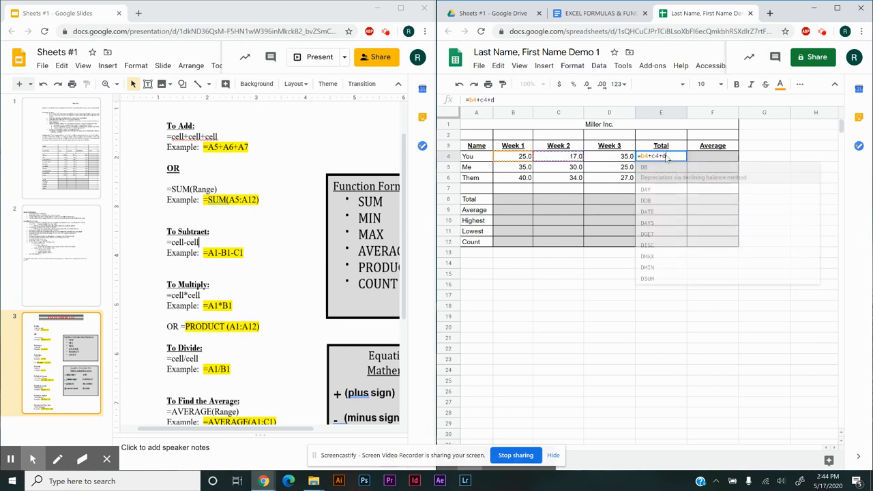
text(4)
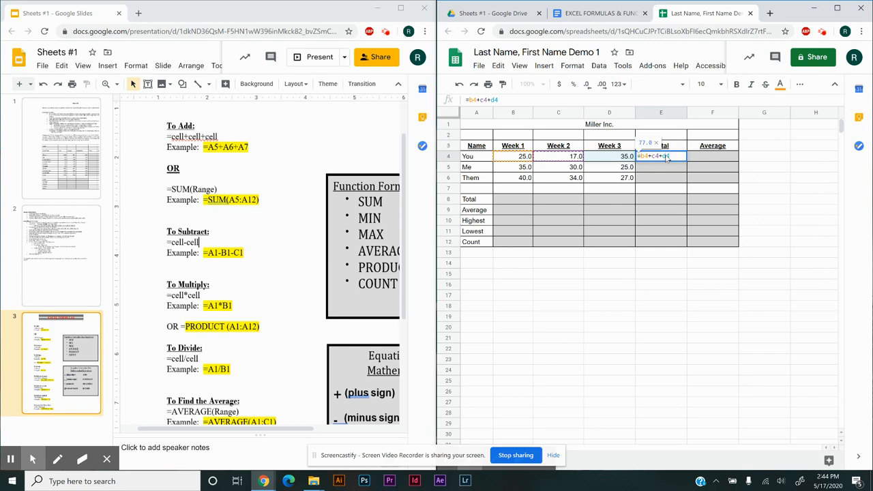
key(Return)
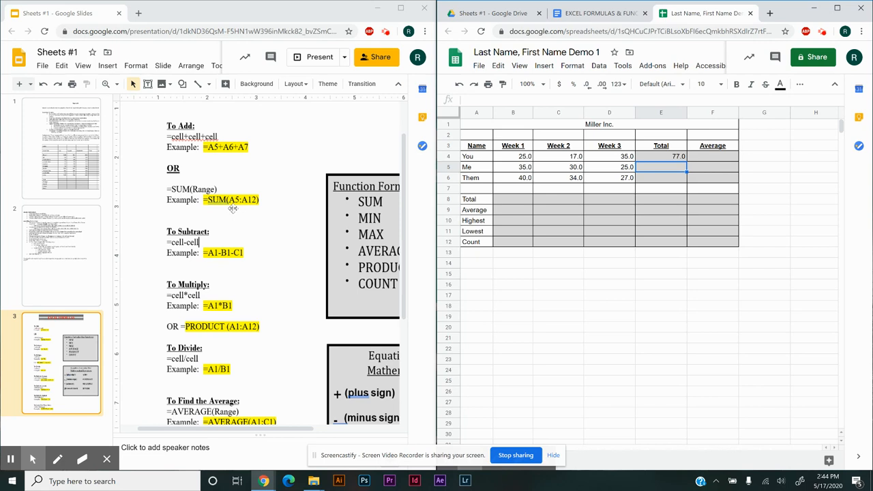
Replace the formula in E4 with the range function =sum(b4:d4) and check its cell references
click(676, 158)
double_click(675, 158)
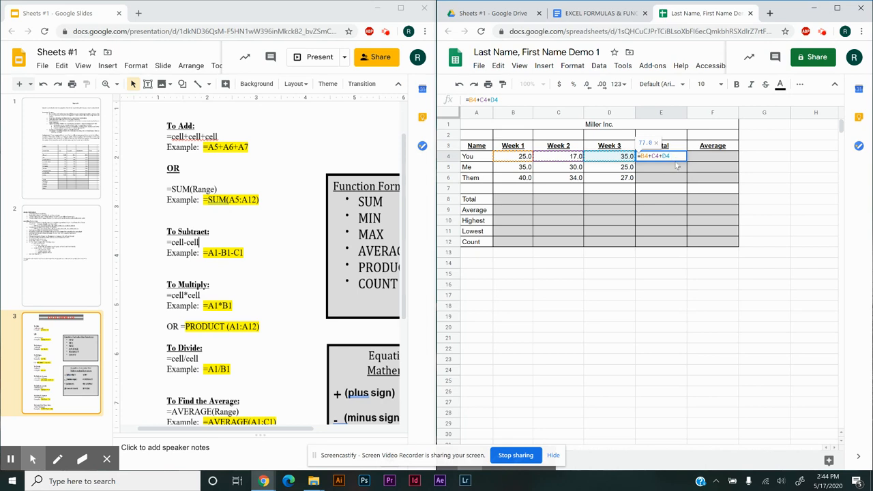
key(BackSpace)
key(BackSpace)
key(BackSpace)
key(BackSpace)
key(BackSpace)
key(BackSpace)
key(BackSpace)
key(BackSpace)
key(BackSpace)
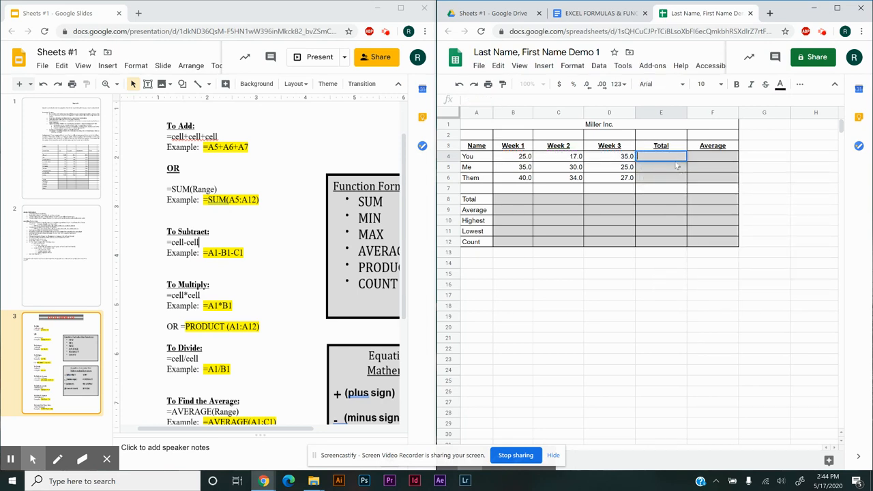
text(=)
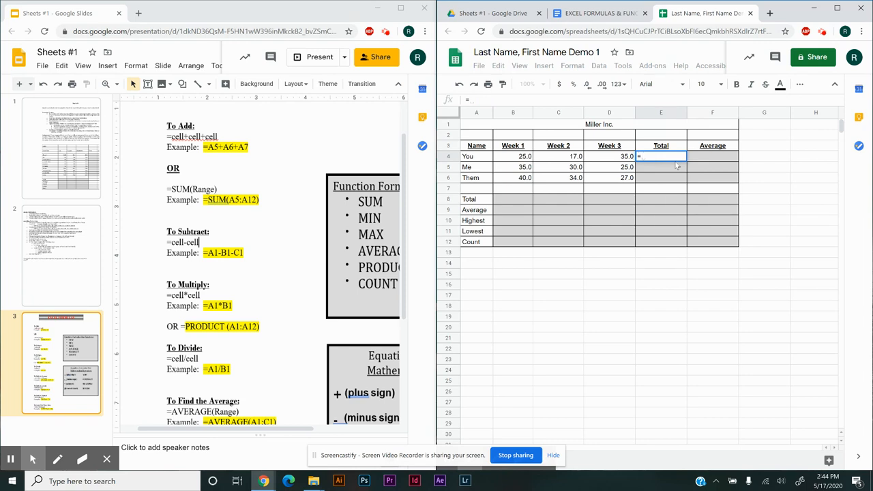
text(sum)
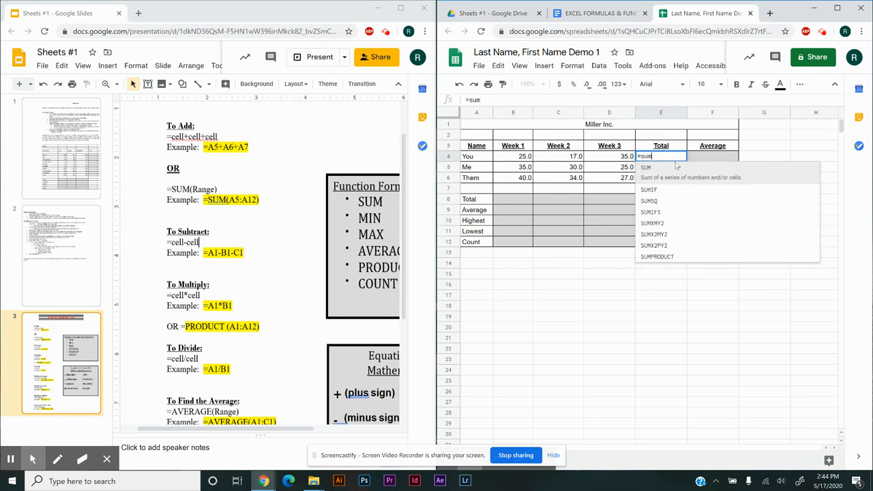
text(()
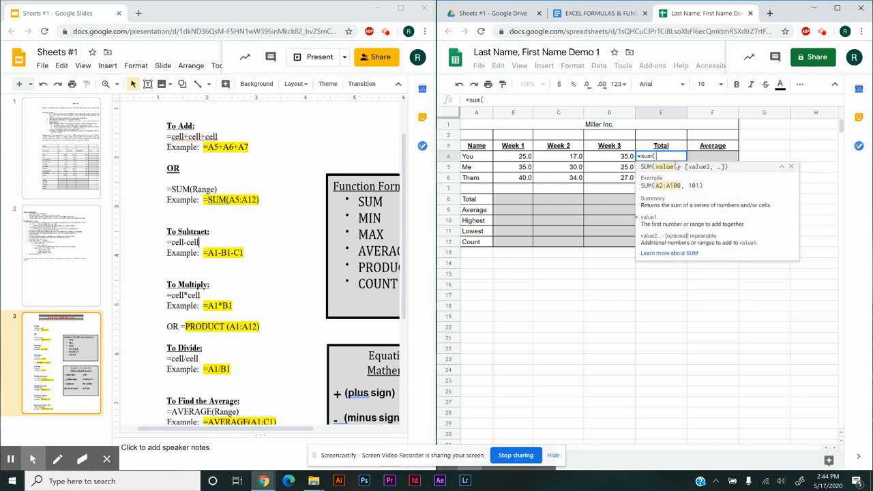
text(b)
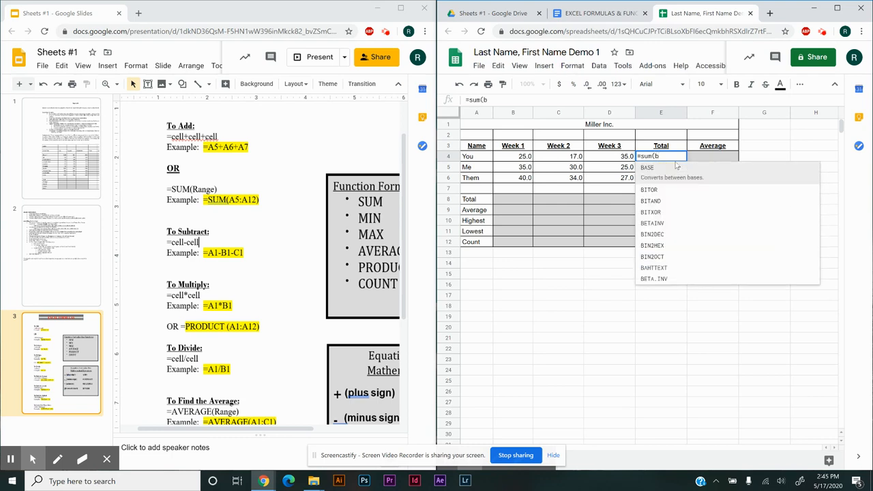
text(4)
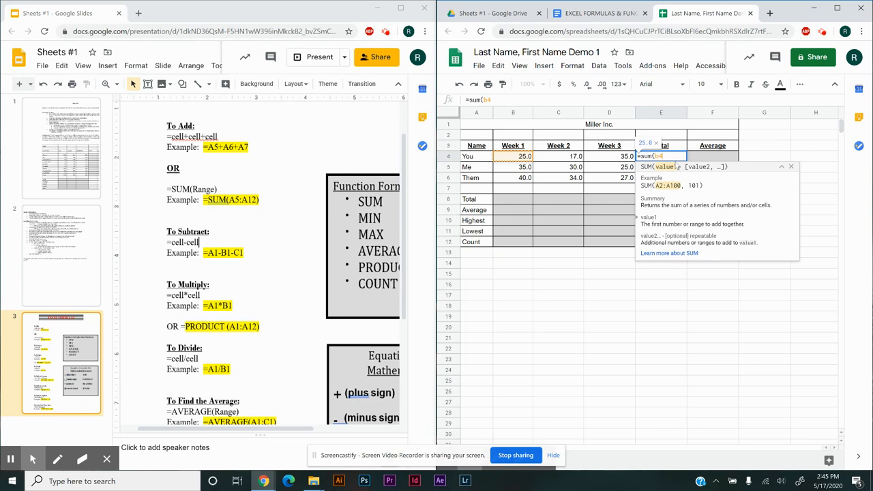
text(:)
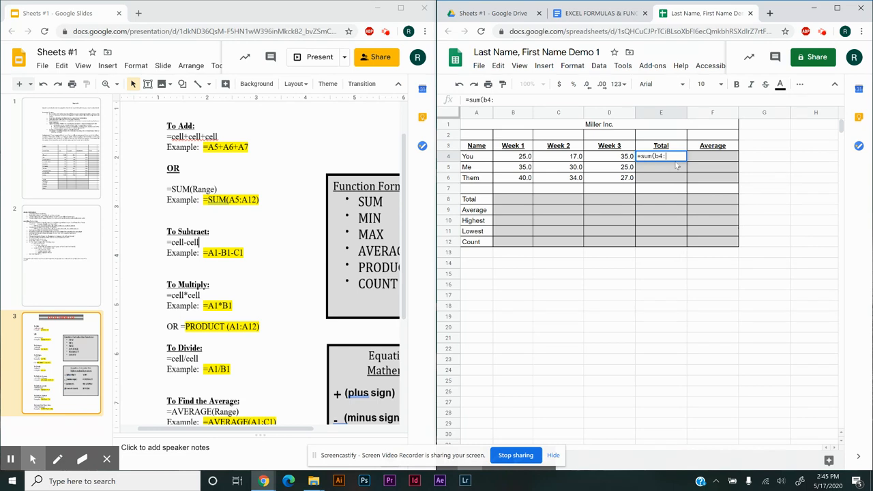
text(d4)
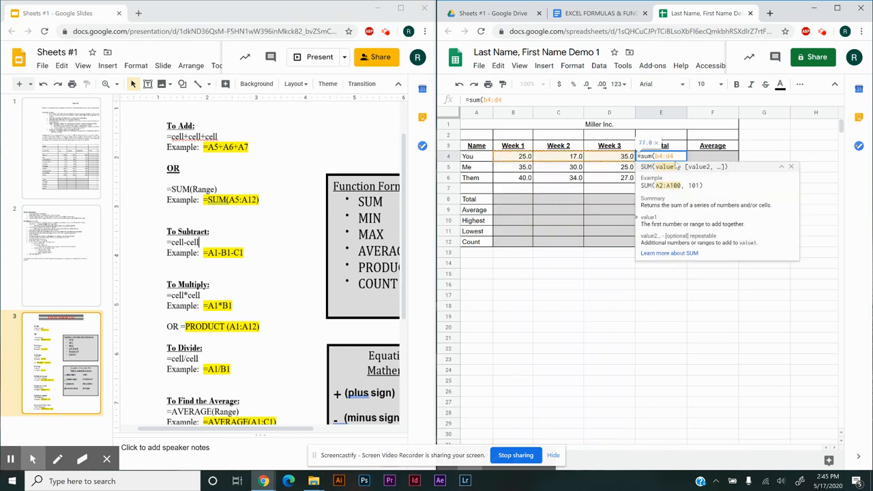
text())
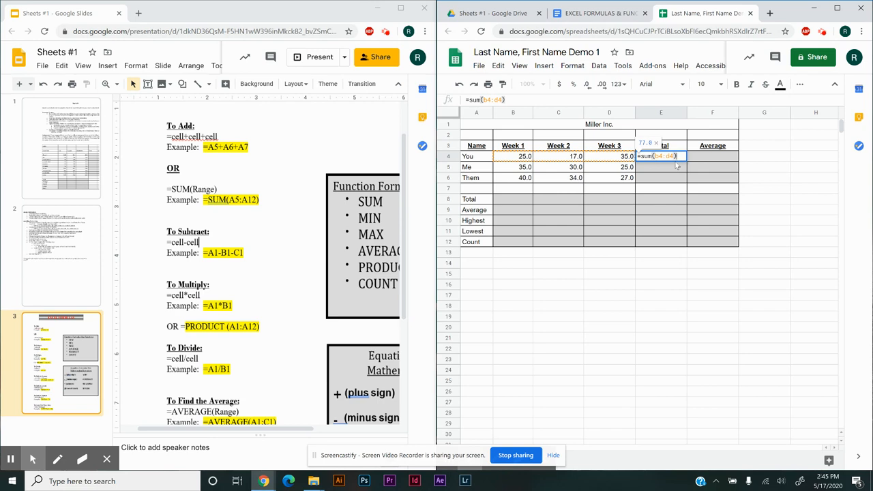
key(Return)
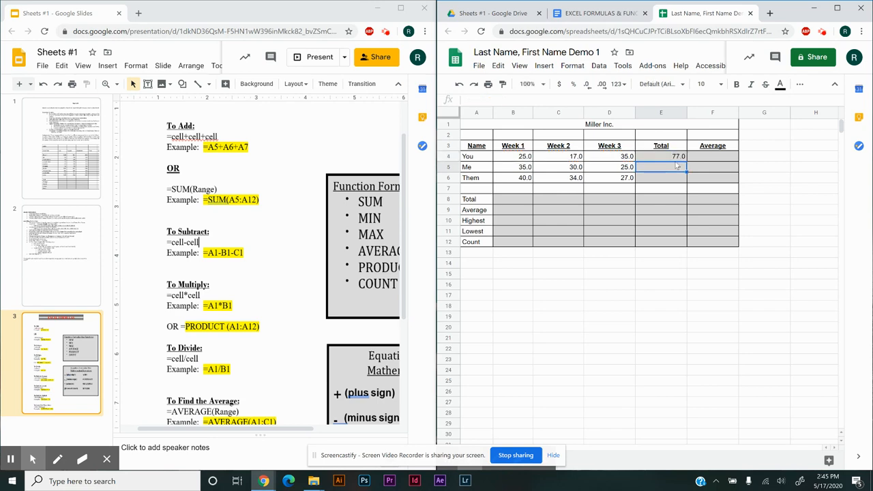
double_click(676, 156)
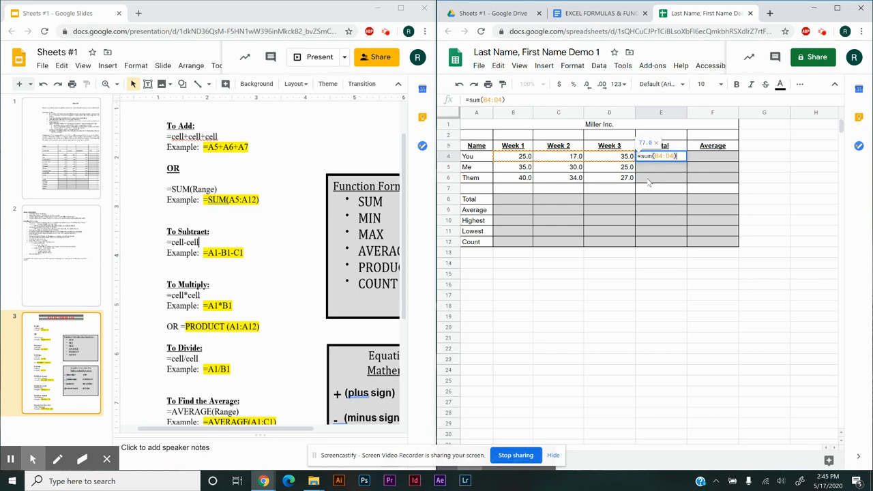
key(Return)
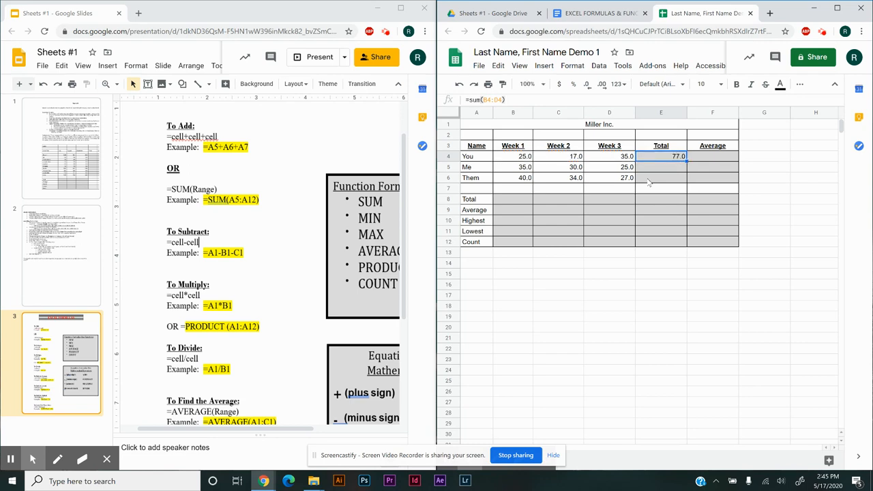
Enter the range function =sum(b5:d5) in E5, the Total cell of the Me row
click(663, 169)
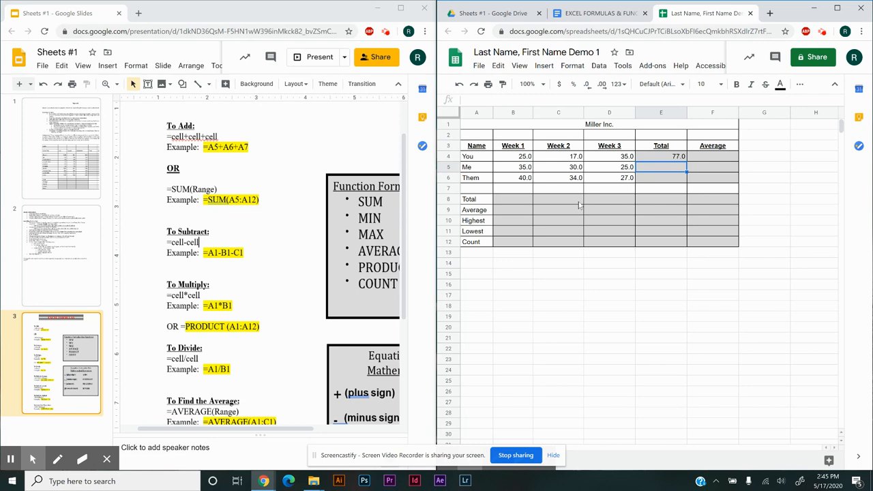
text(=sum)
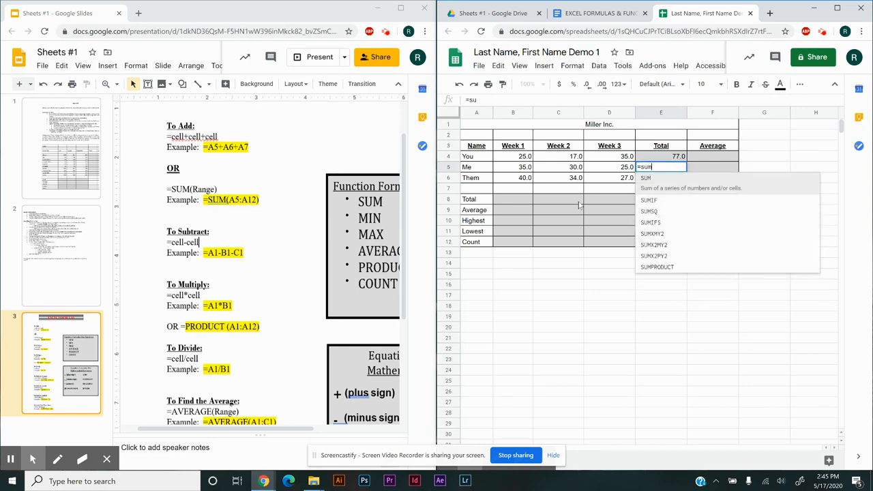
text(()
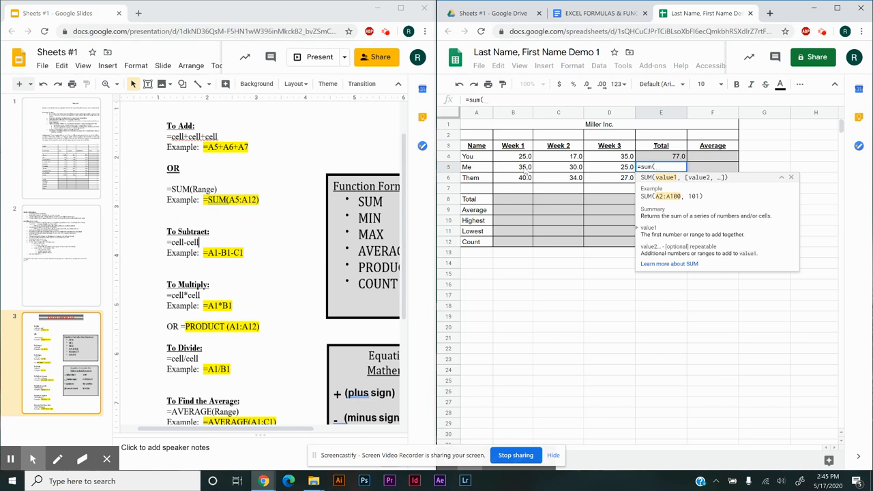
text(b5)
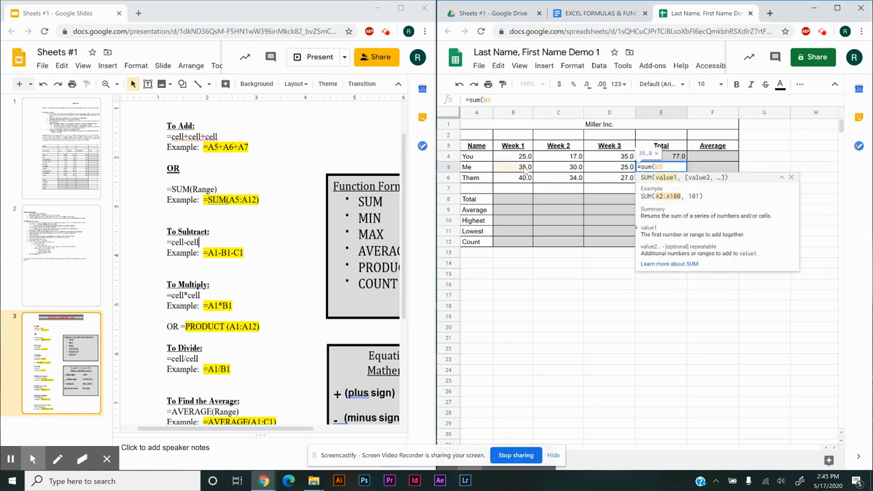
text(:)
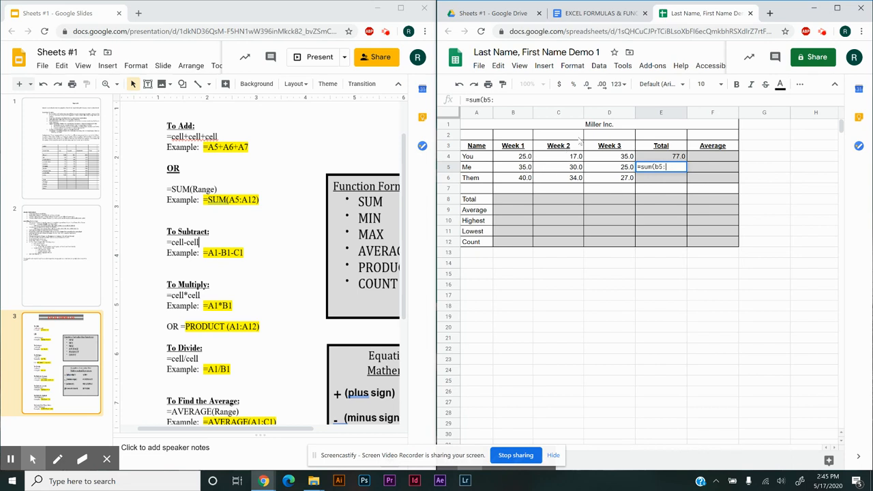
text(d)
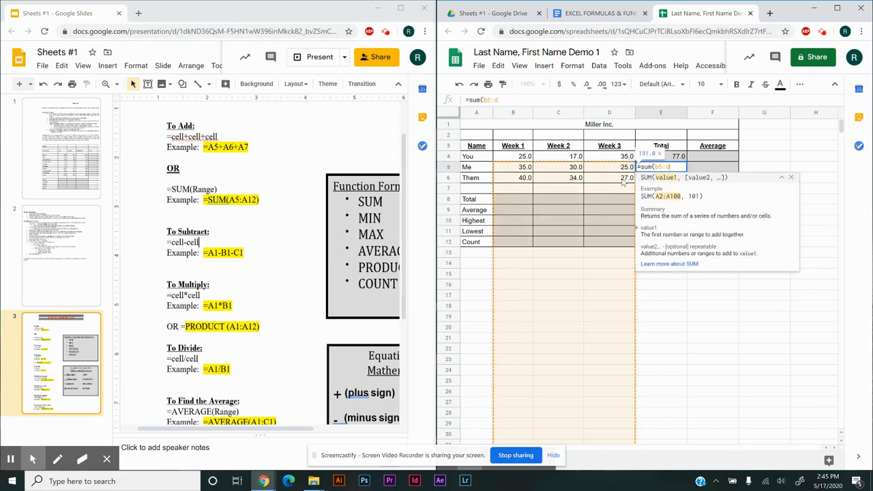
text(5)
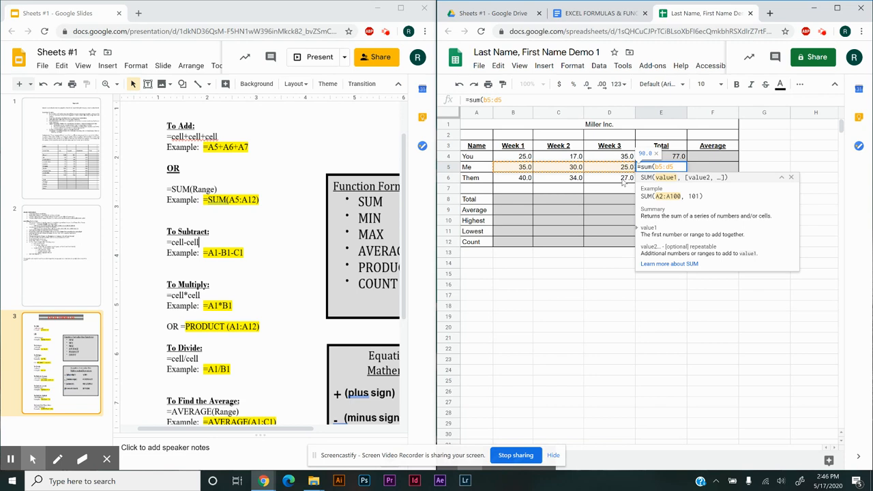
key(Return)
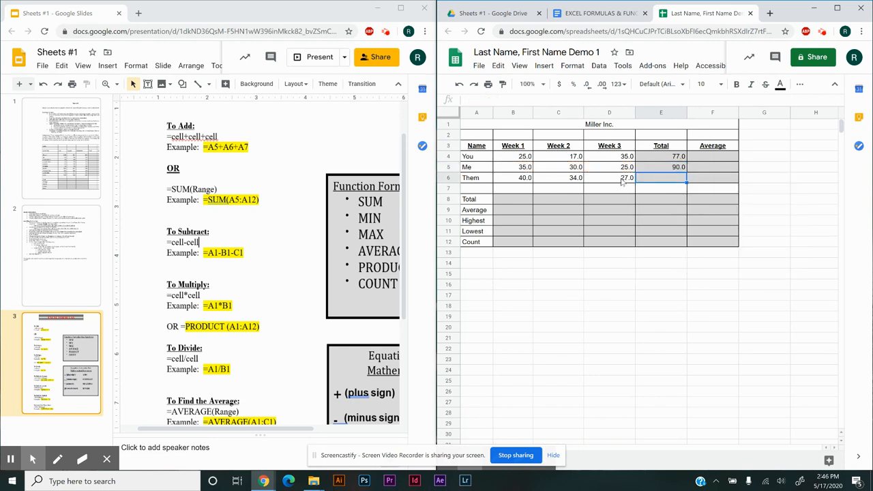
Enter =sum(b4:b6) in B8, the Week 1 cell of the Total row, and check its cell references
click(518, 199)
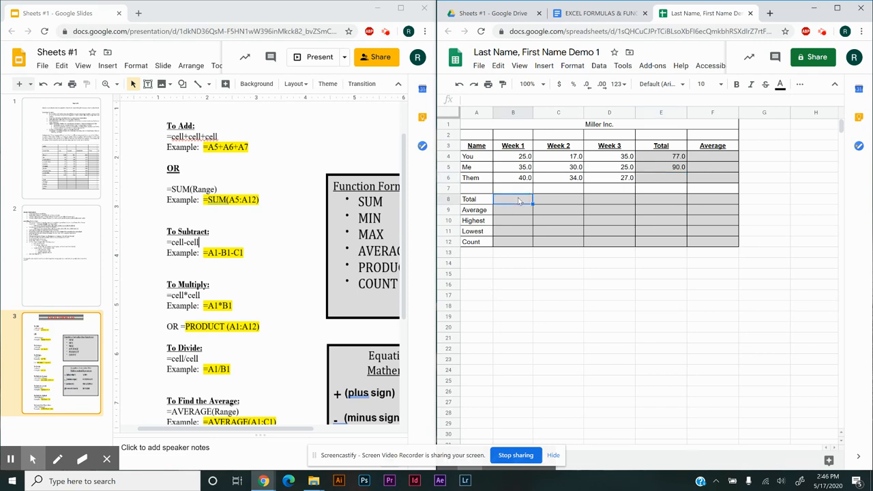
text(=sum)
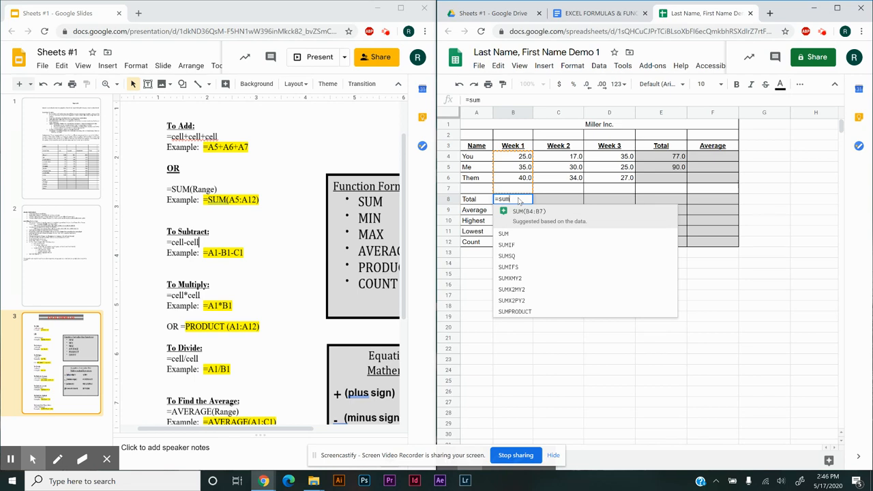
text(()
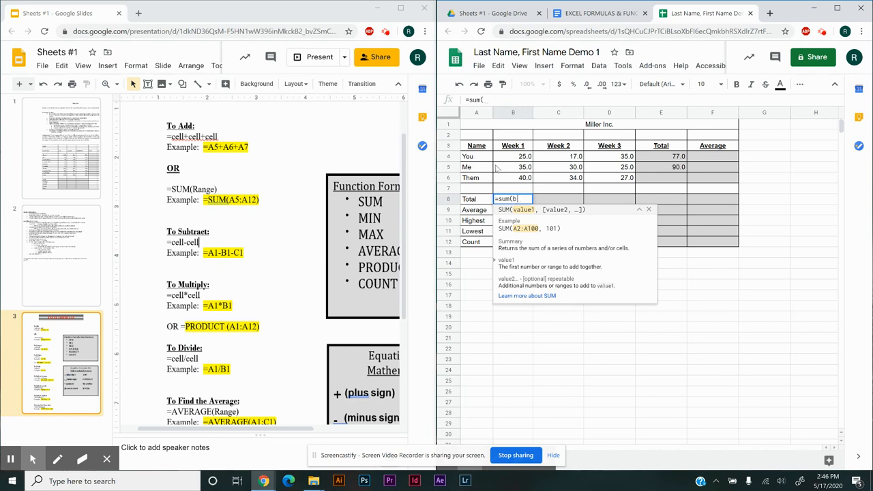
text(b4)
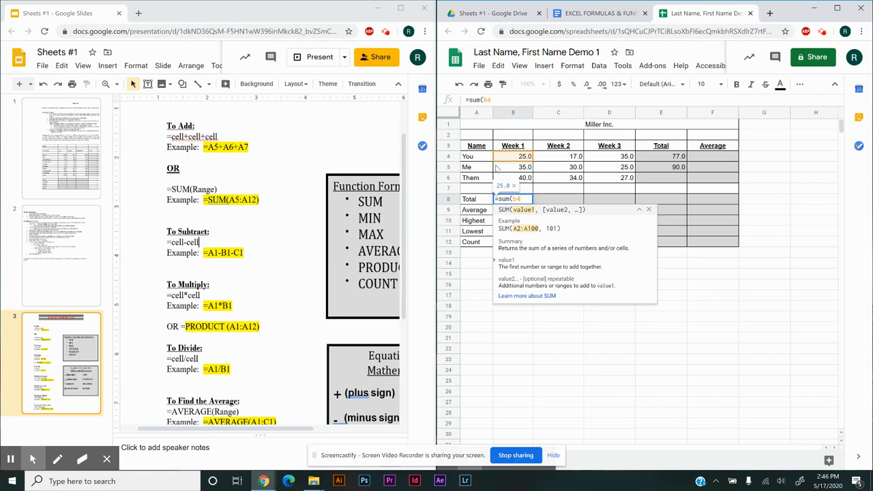
text(:)
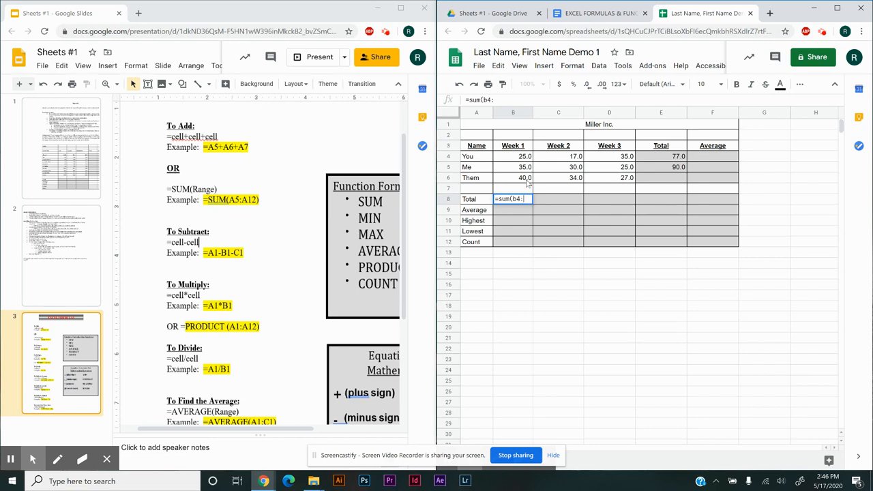
text(b6)
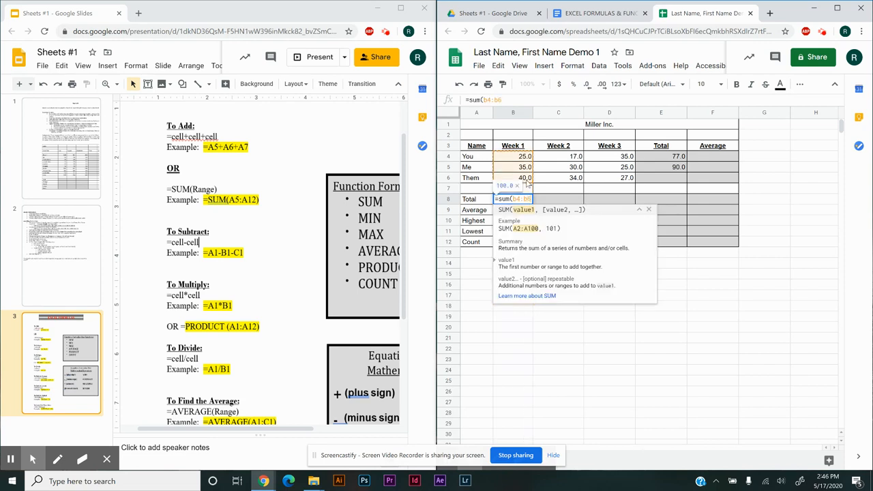
key(Return)
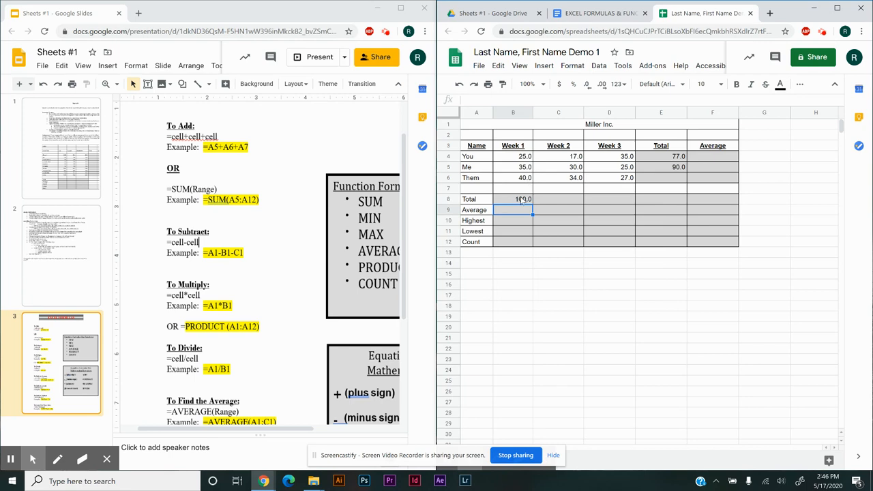
double_click(526, 198)
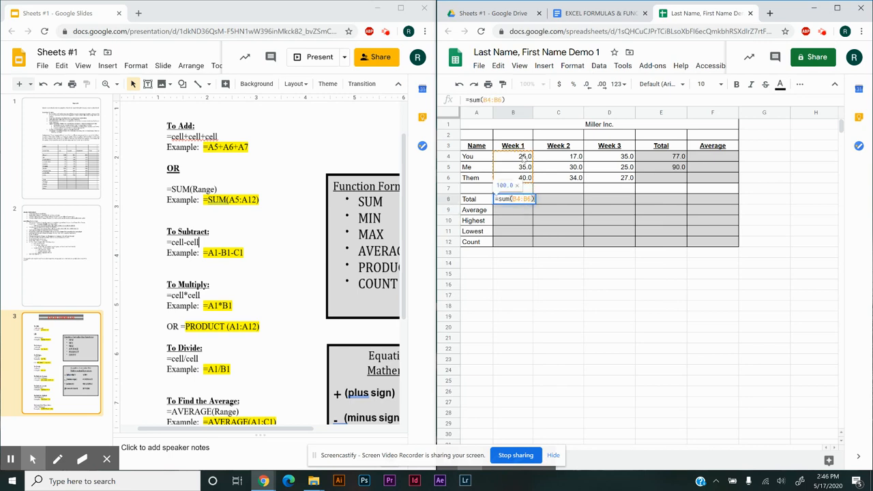
click(556, 225)
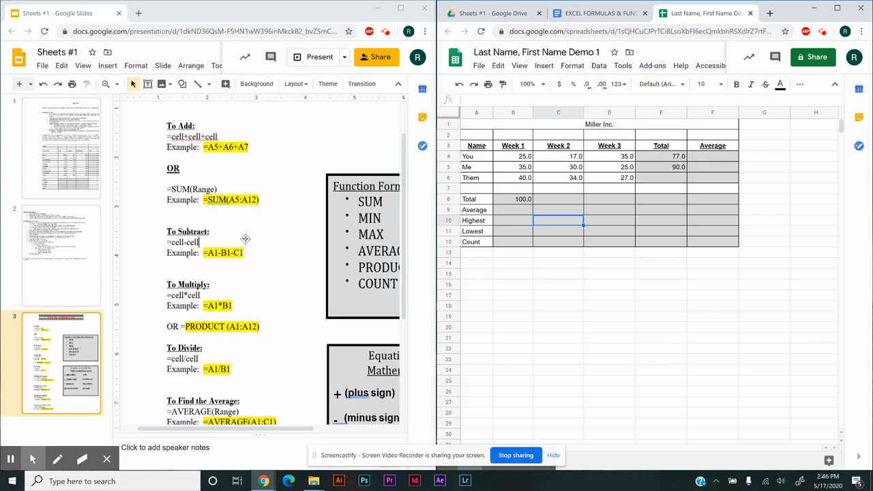
Review the remaining formula examples and the function and mathematical operator boxes on the third slide
scroll(239, 240, down, 1)
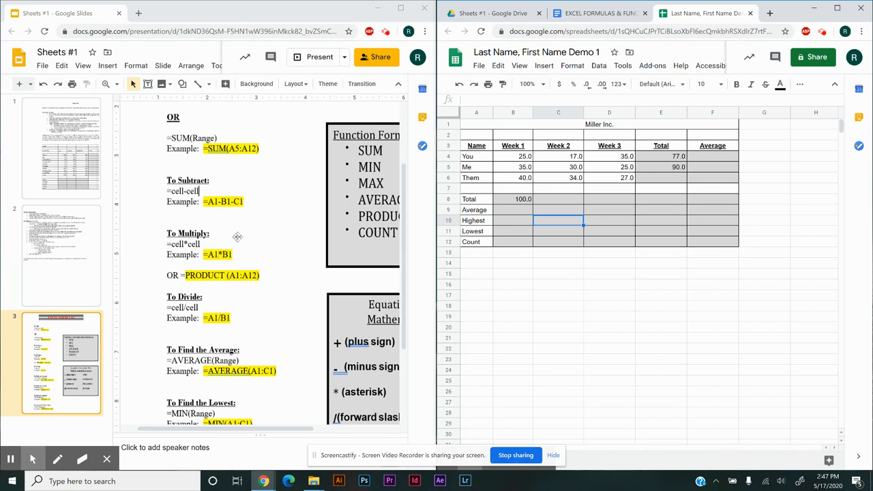
scroll(236, 239, down, 2)
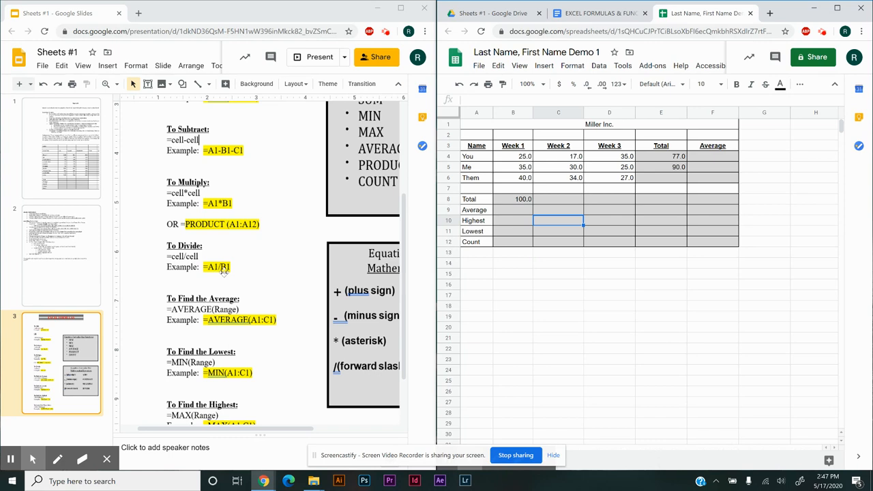
scroll(230, 273, down, 1)
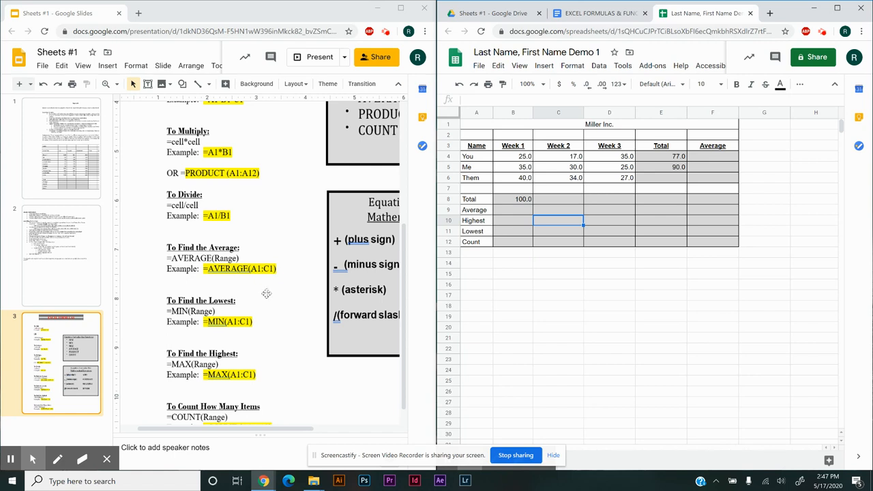
drag(286, 433, 375, 433)
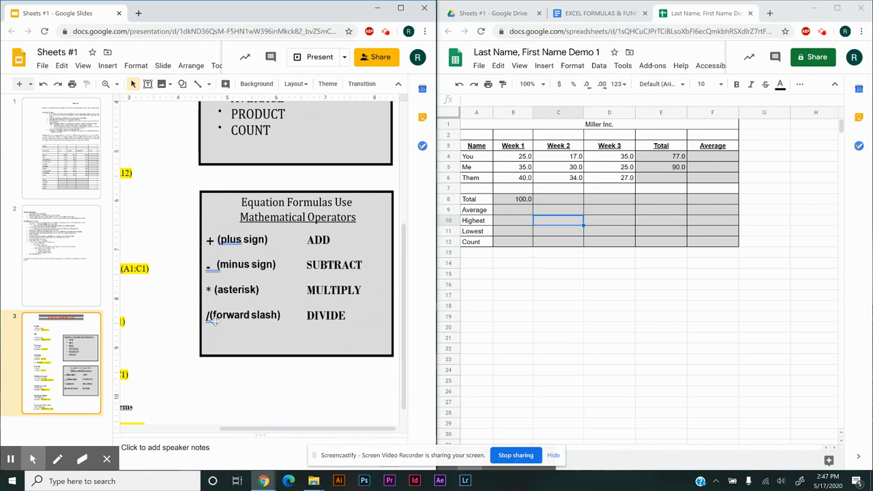
scroll(167, 274, up, 3)
scroll(167, 274, up, 1)
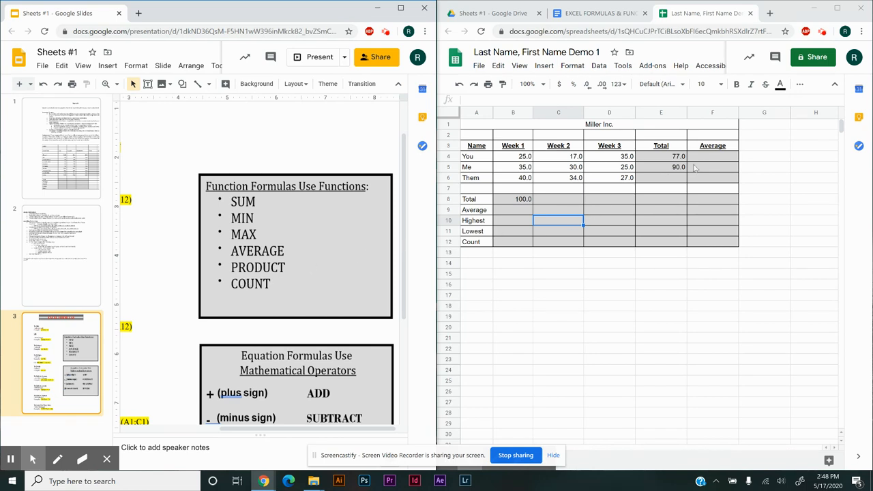
Enter =average(b4:d4) in F4, the Average cell of the You row, following the slide's AVERAGE example
click(715, 160)
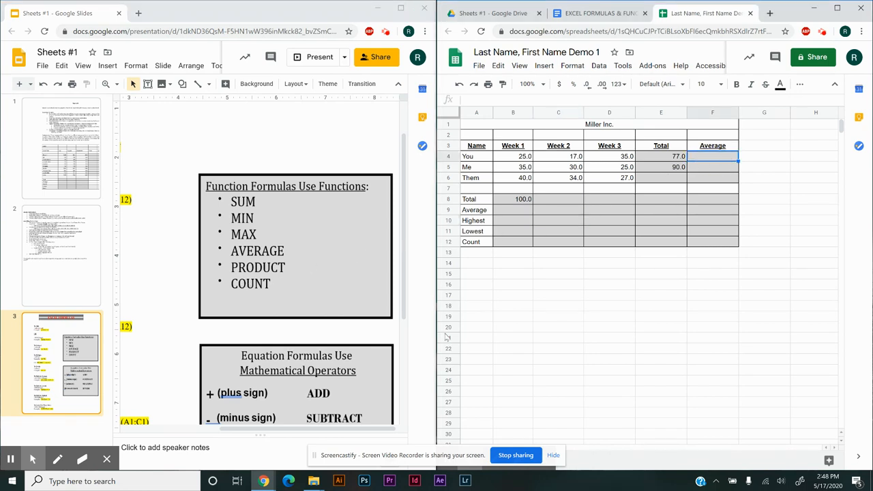
drag(266, 434, 183, 429)
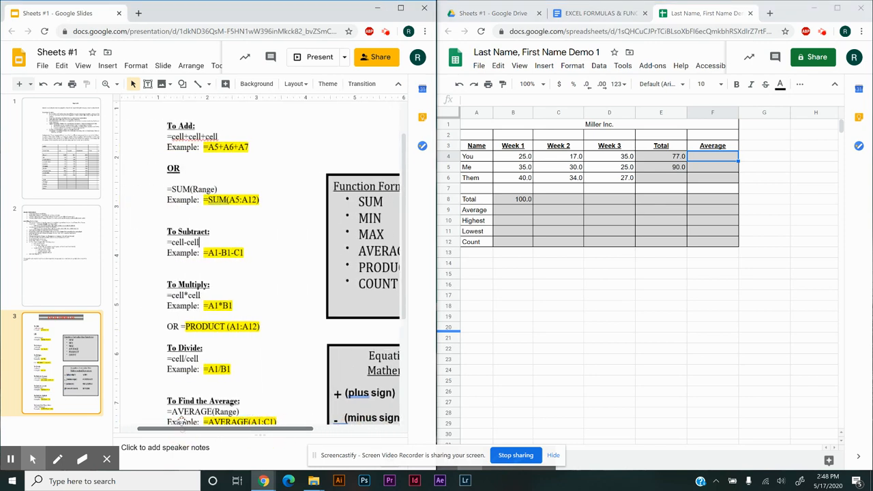
scroll(212, 314, down, 5)
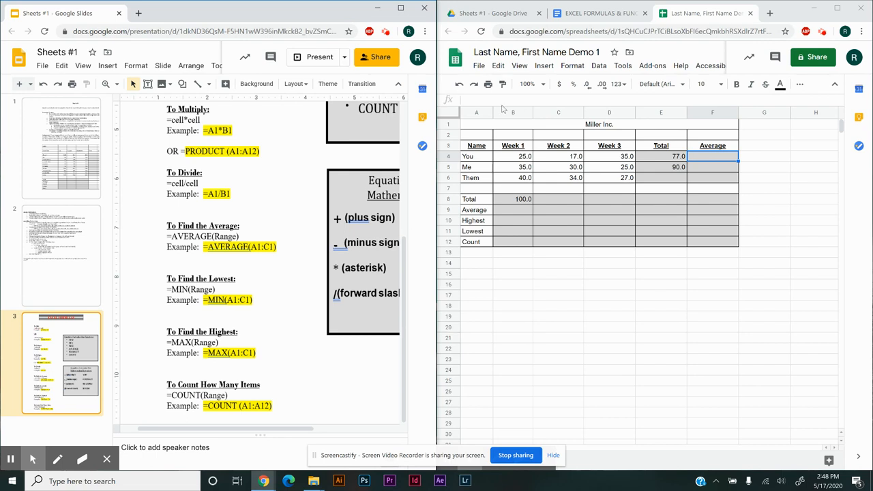
click(699, 162)
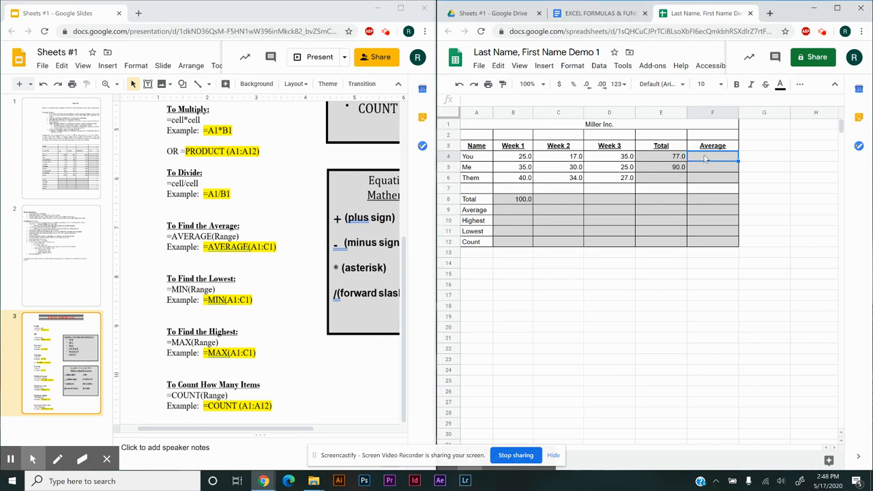
text(=)
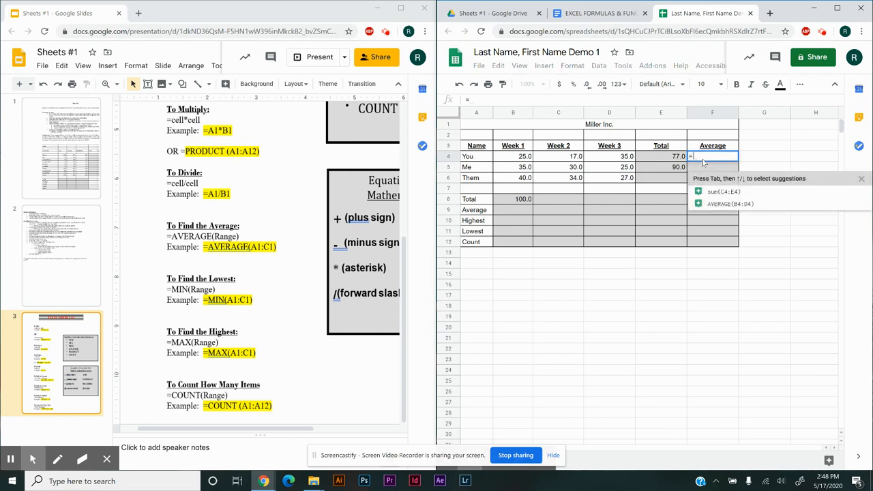
text(aver)
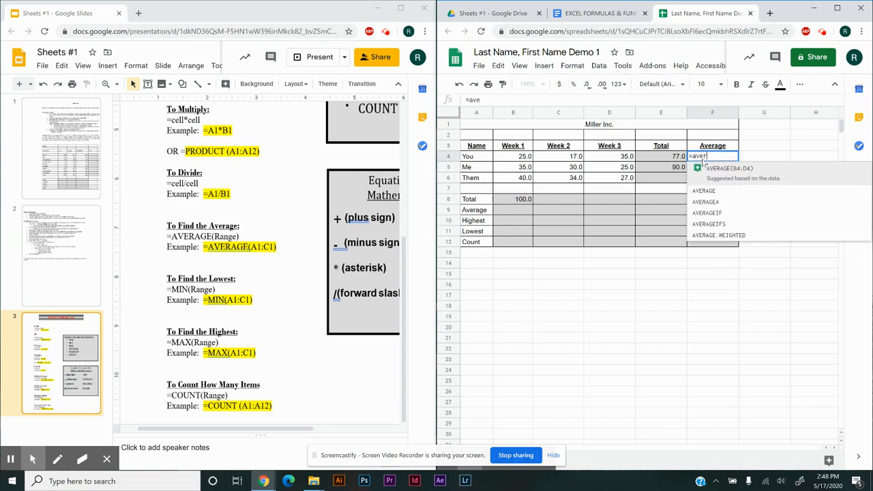
text(age)
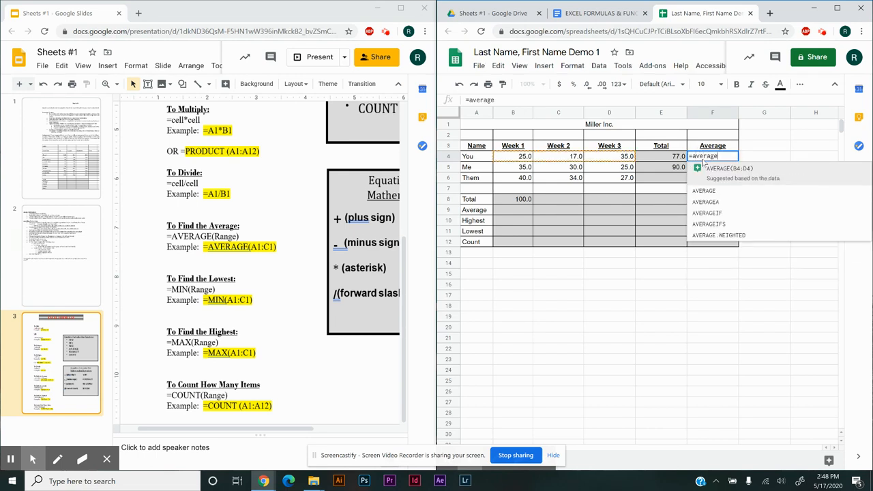
text(()
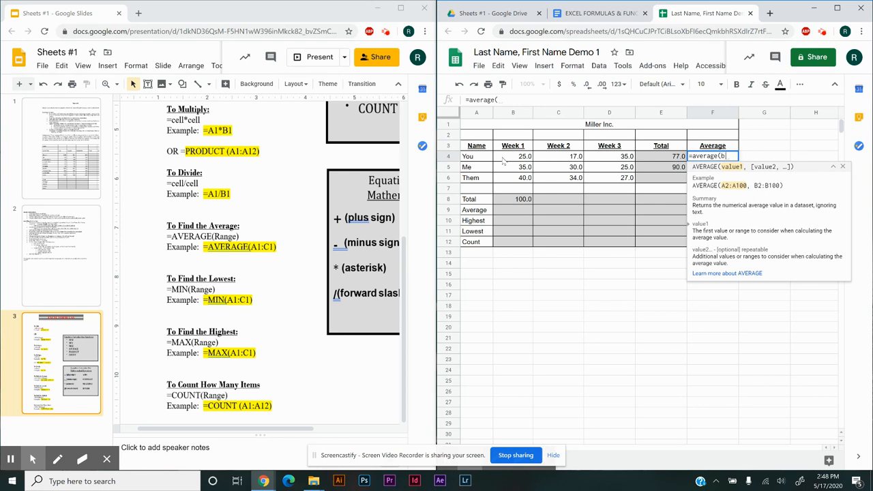
text(b4)
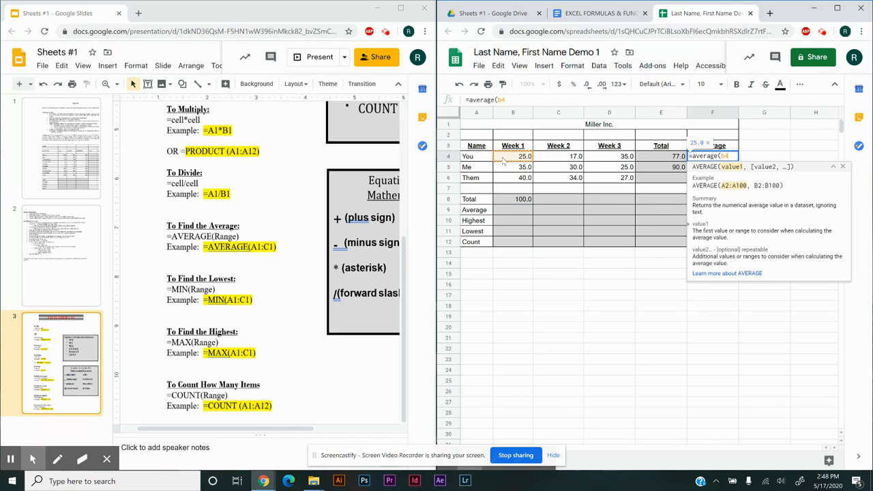
text(:)
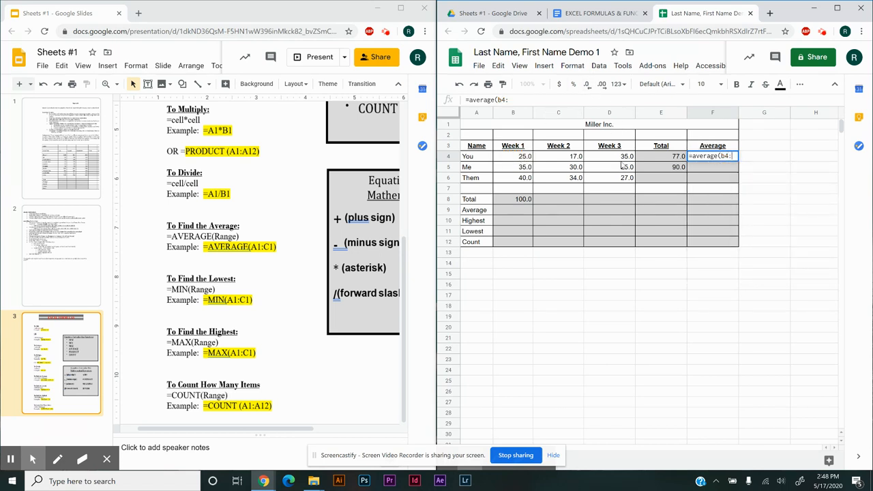
text(d)
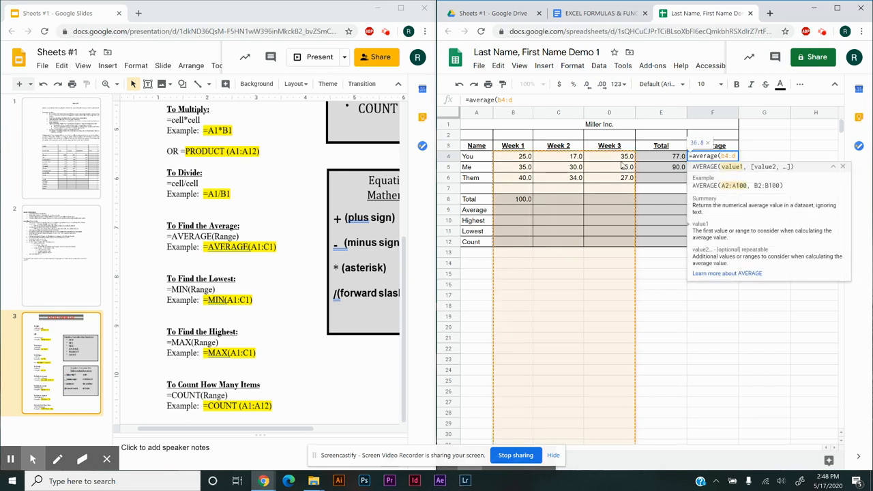
text(4)
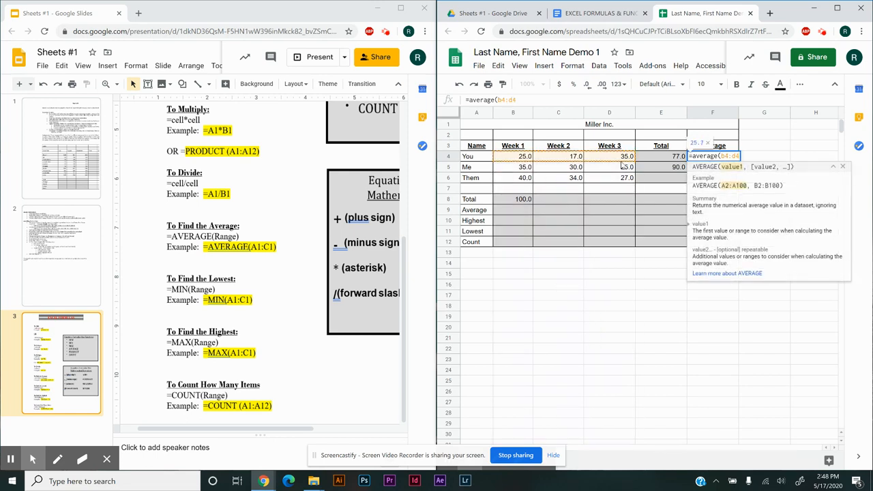
key(Return)
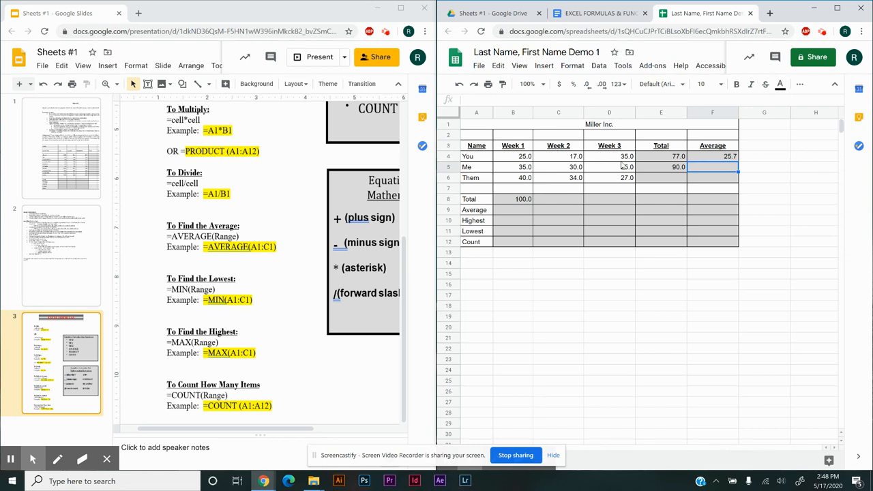
Widen column F to fit the AVERAGE formula in F4 while formulas are displayed, and return the sheet to showing values
key(ctrl+grave)
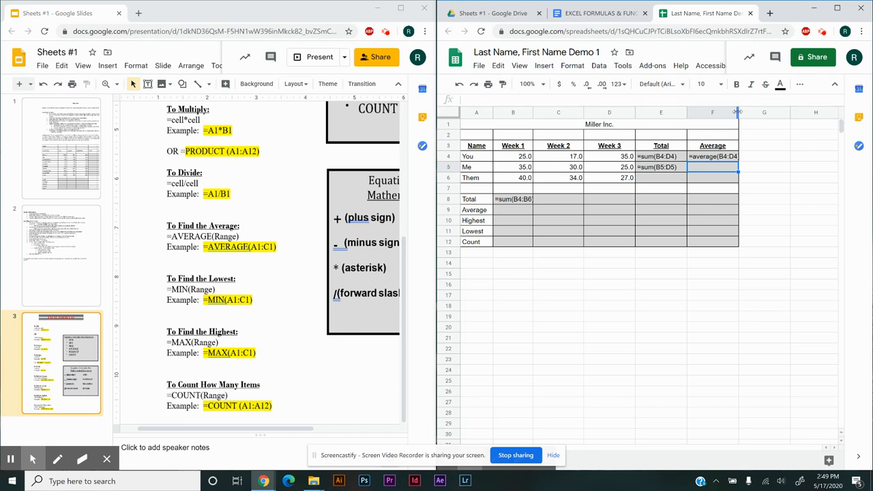
drag(739, 112, 748, 112)
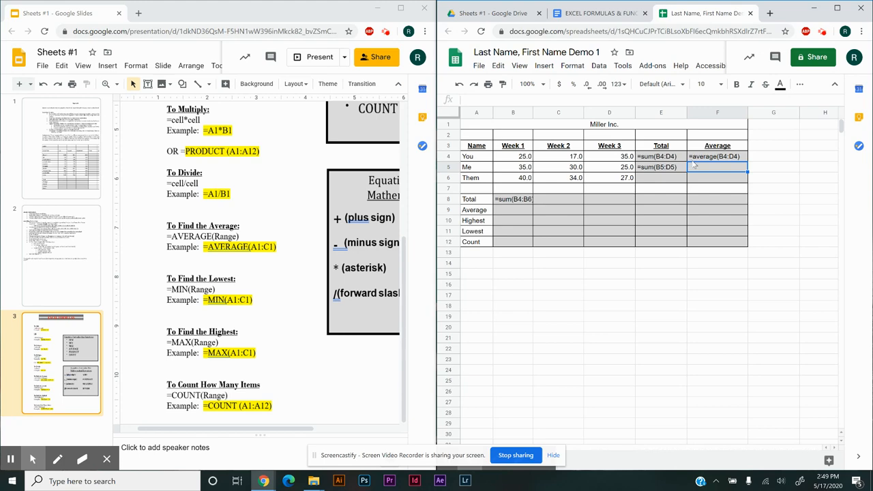
key(ctrl+1)
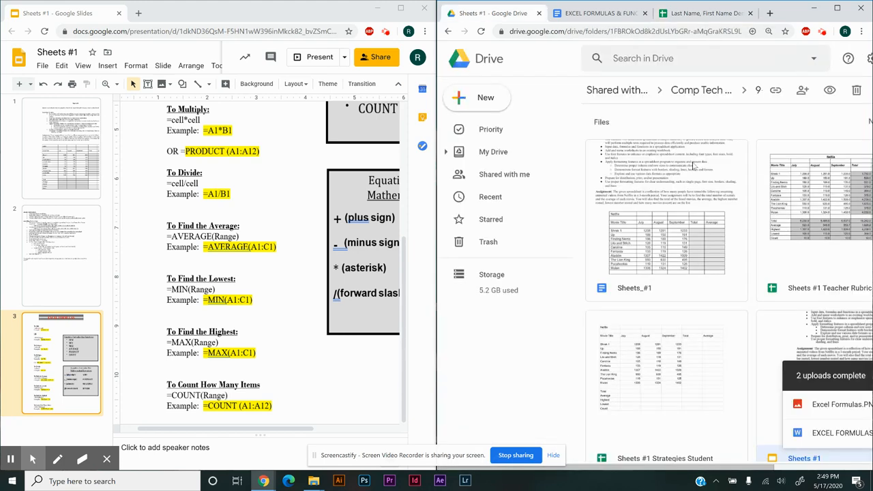
click(722, 15)
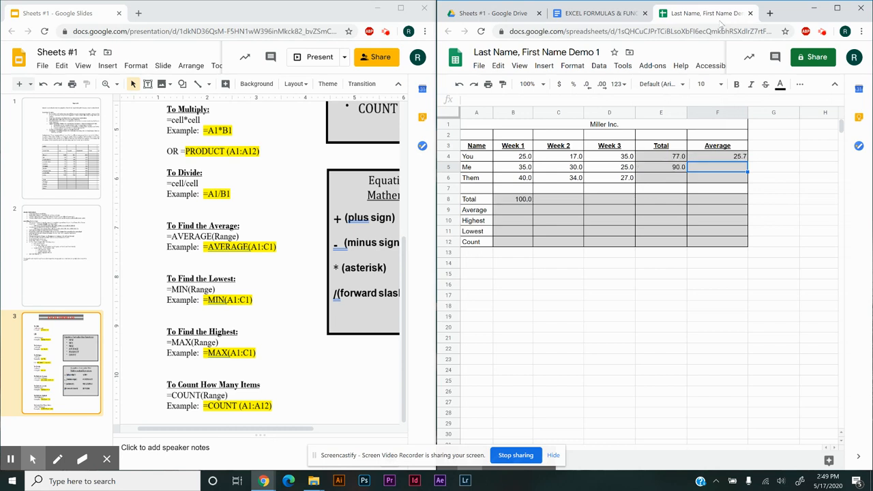
Enter =average(b4:b6) in B9, the Week 1 cell of the Average row
click(524, 213)
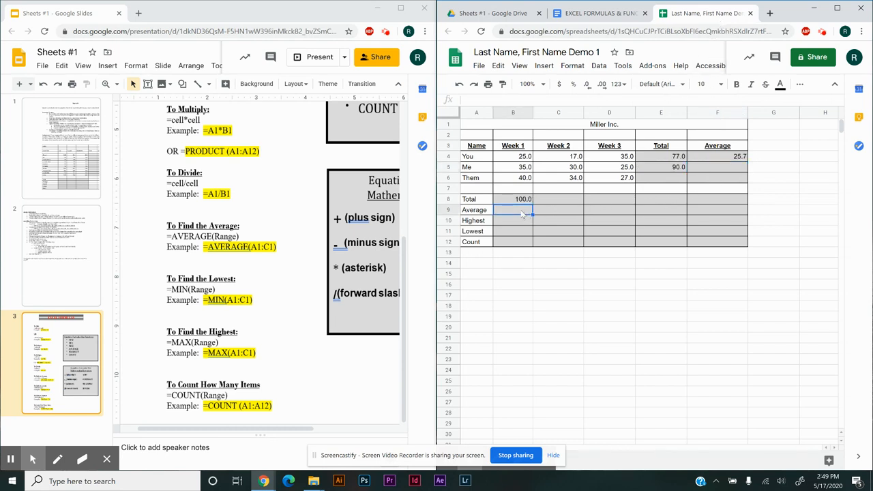
text(=)
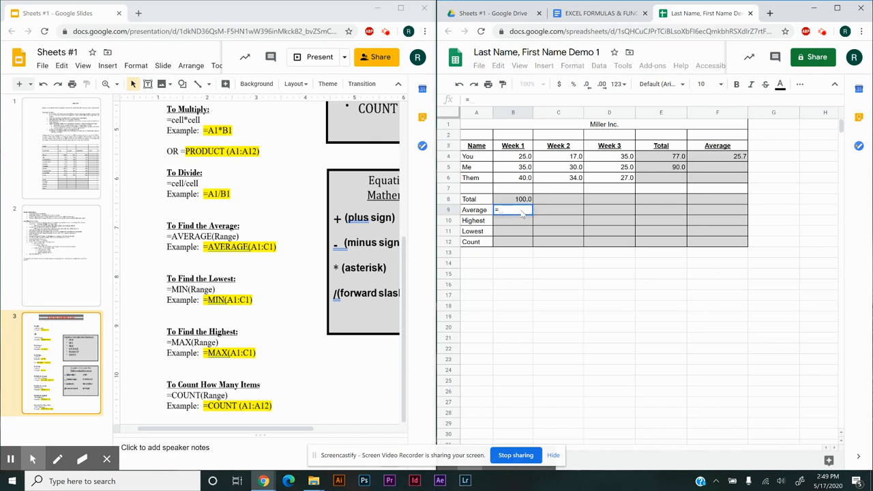
text(average)
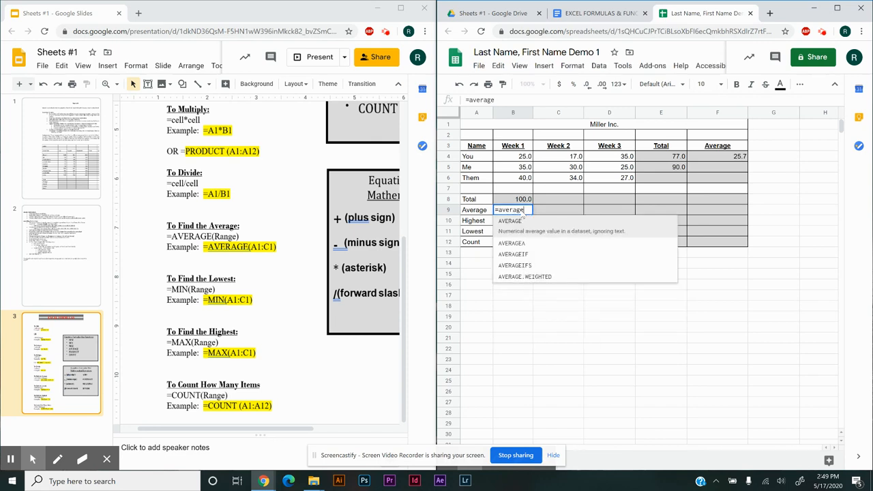
text(()
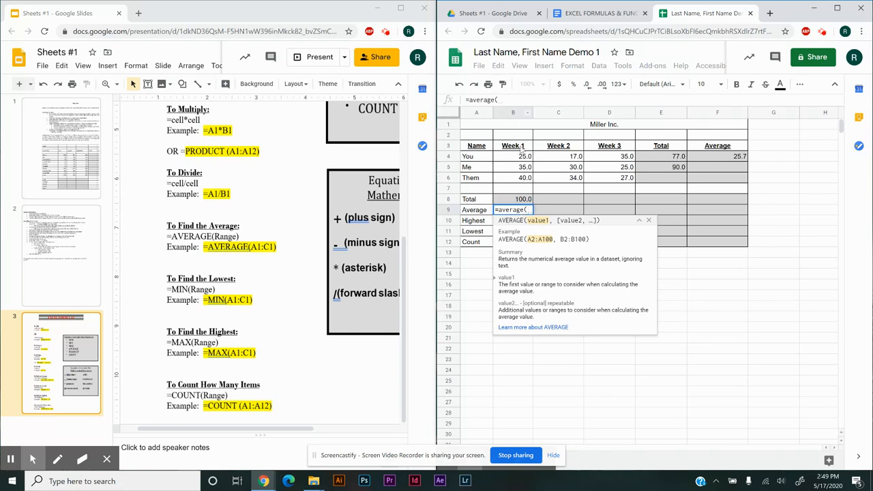
text(b4)
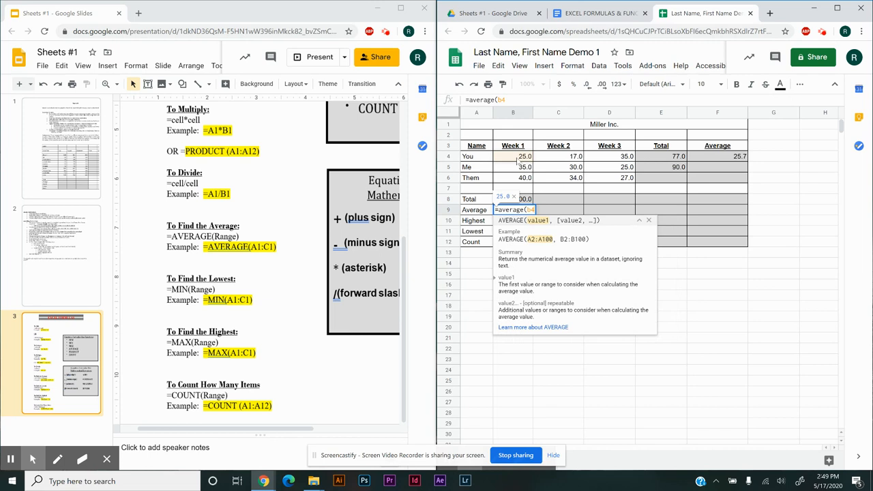
text(:)
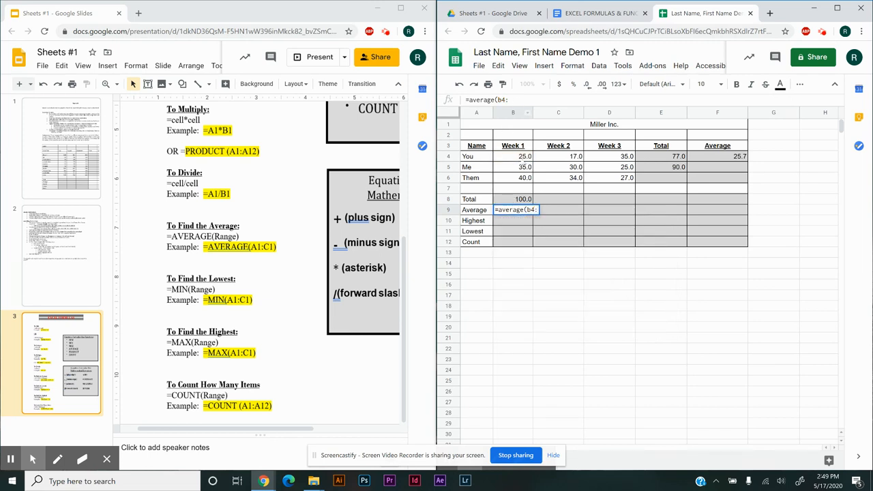
text(b6)
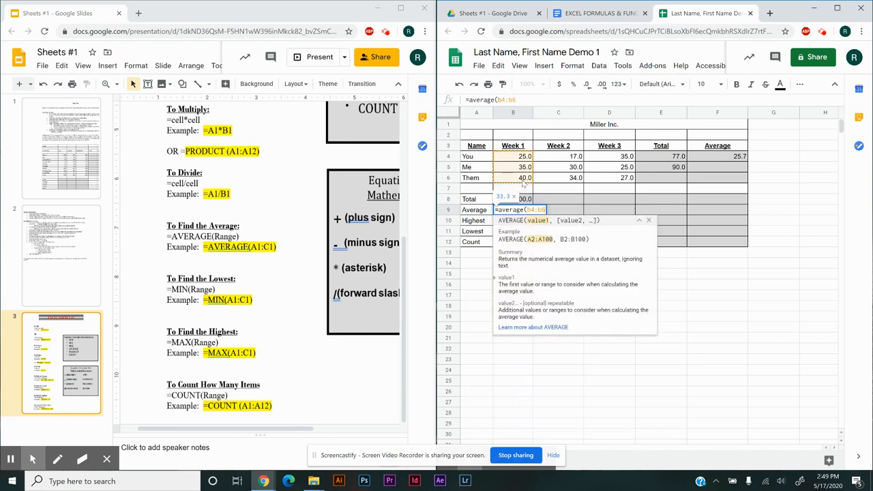
key(Return)
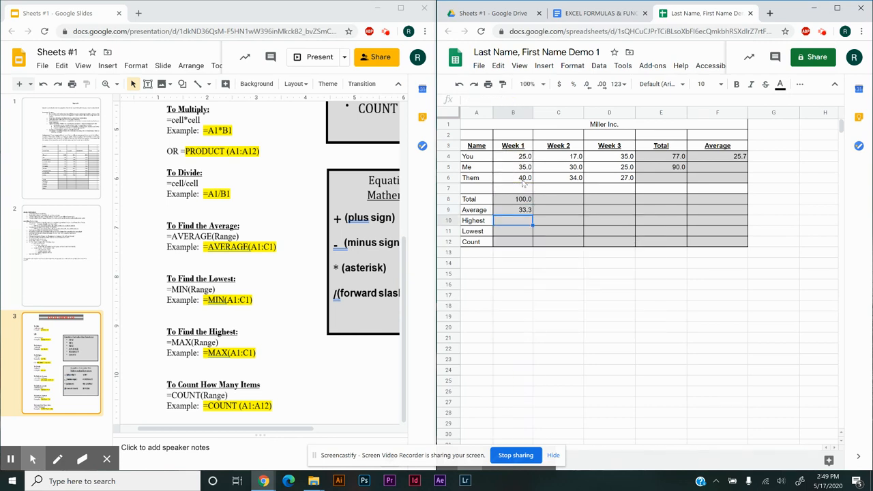
Enter =average(b5:d5) in F5, the Average cell of the Me row
click(719, 168)
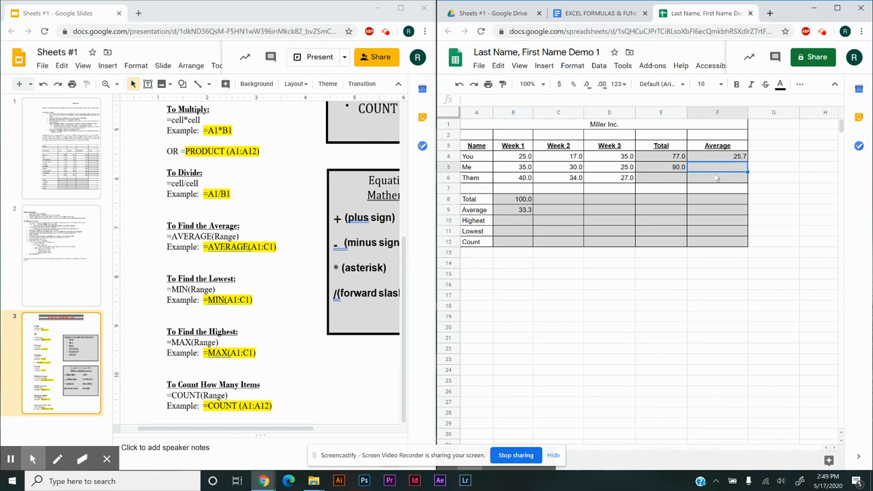
text(=a)
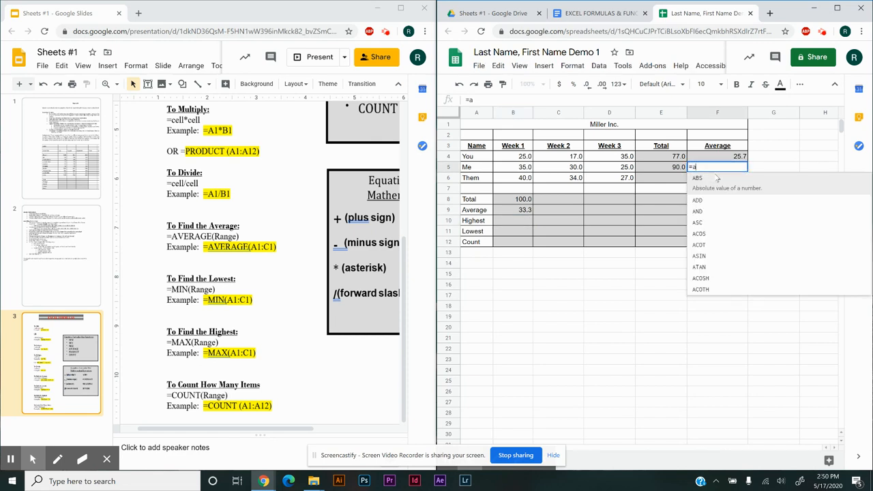
text(verage)
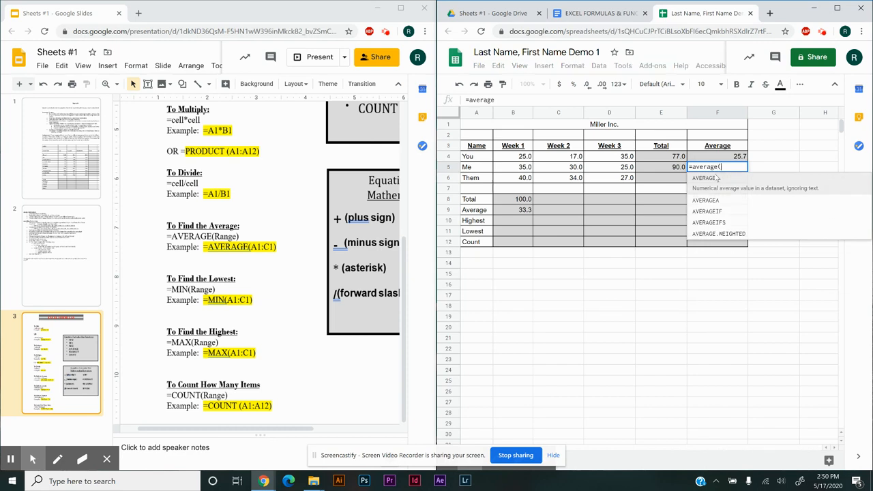
text(()
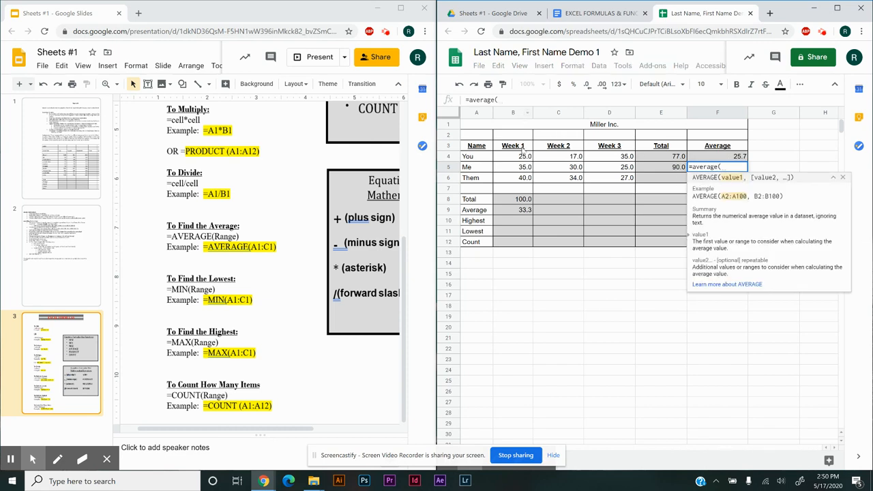
text(b5)
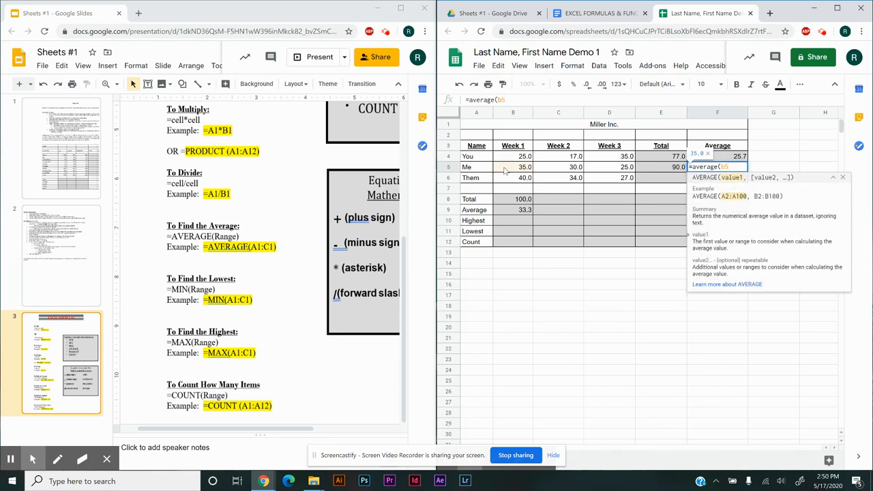
text(:)
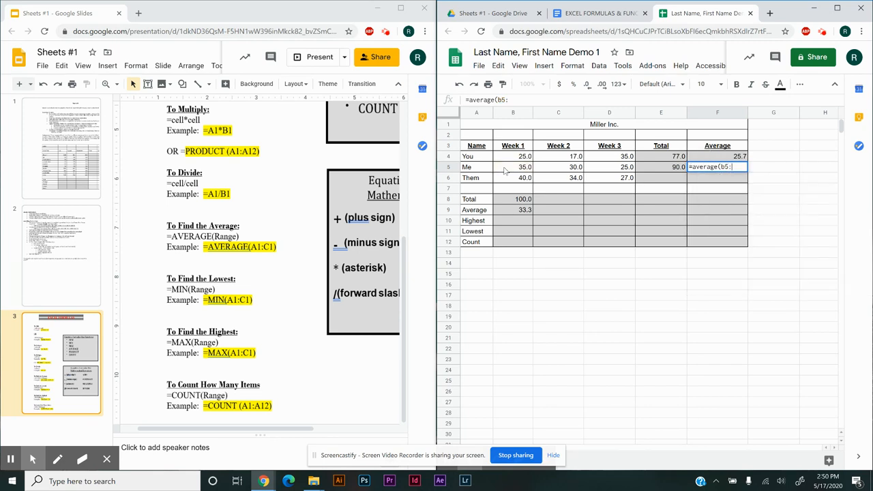
text(d5)
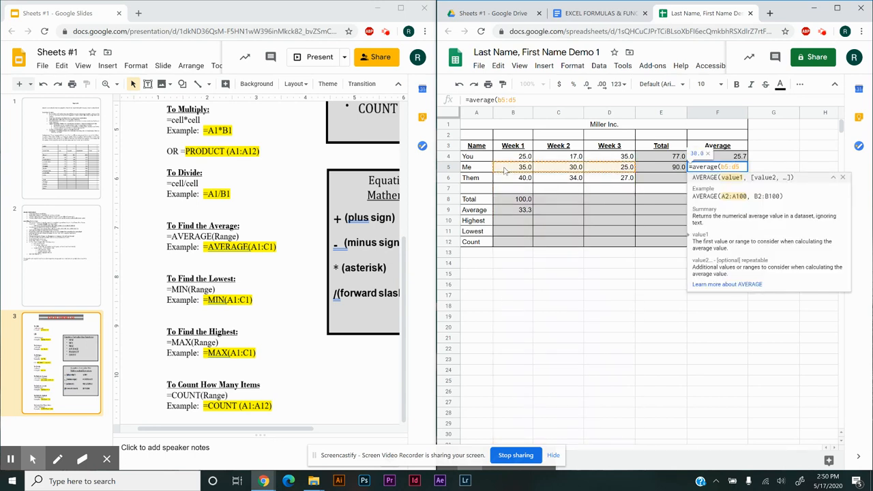
key(Return)
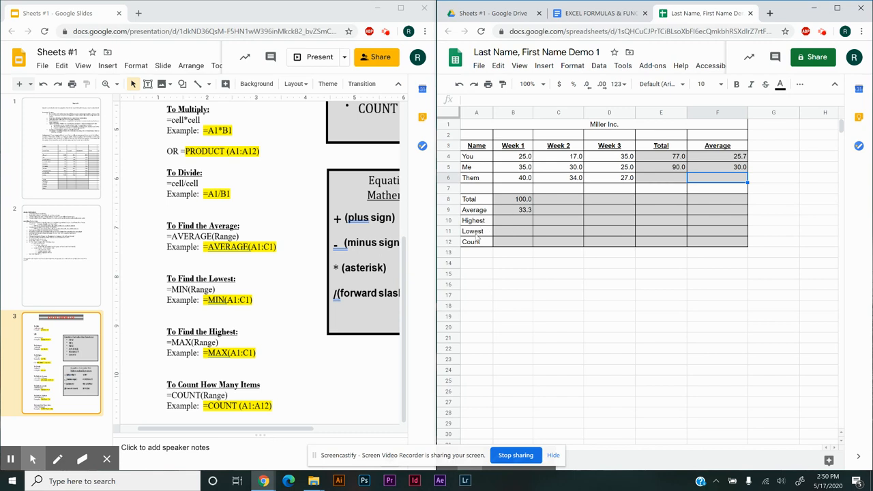
Enter =max(b4:b6) in B10, the Week 1 cell of the Highest row, following the slide's MAX example
click(292, 316)
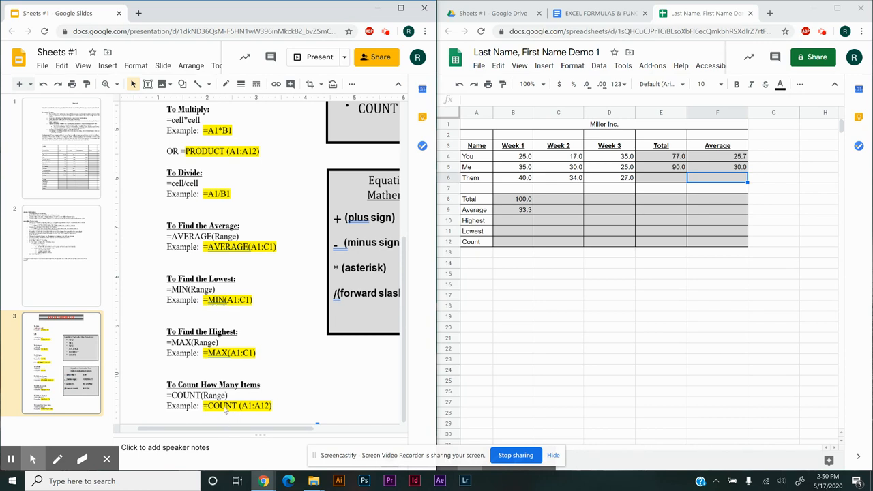
click(513, 223)
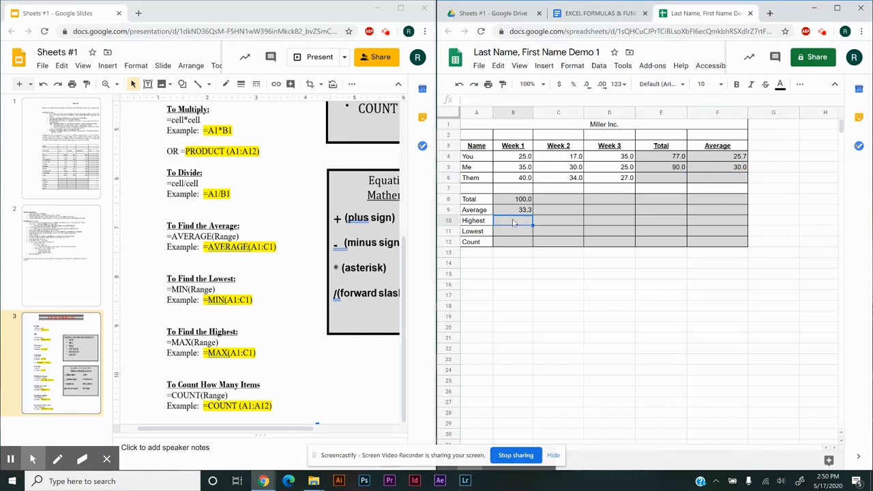
text(=ma)
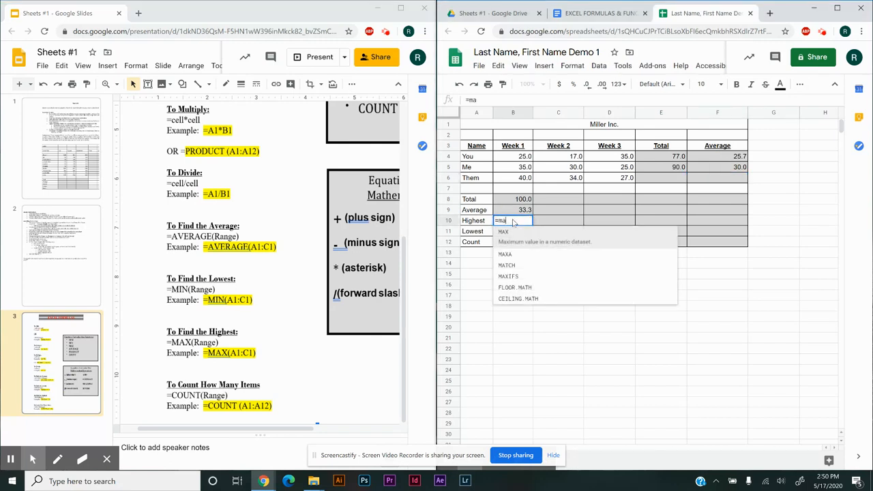
text(x()
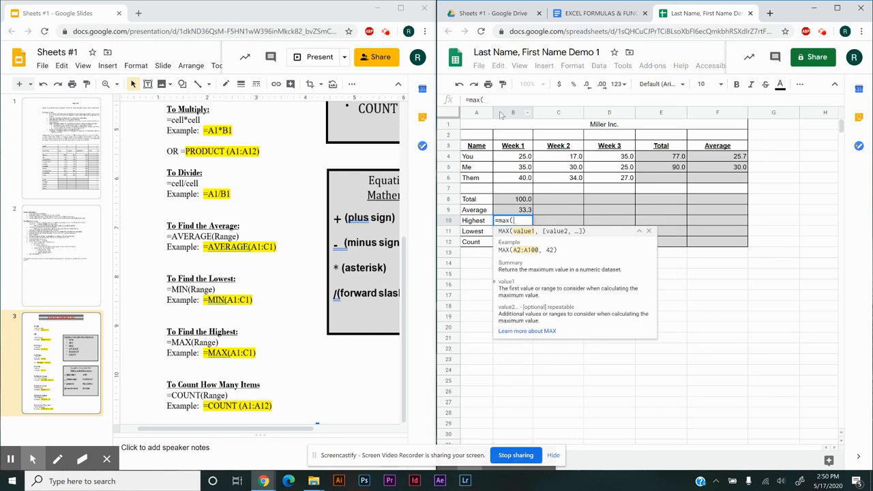
text(b4)
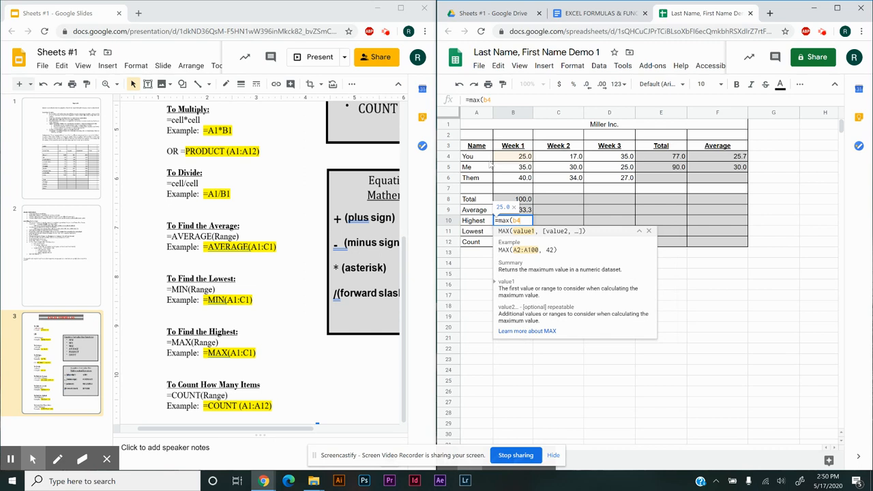
text(:)
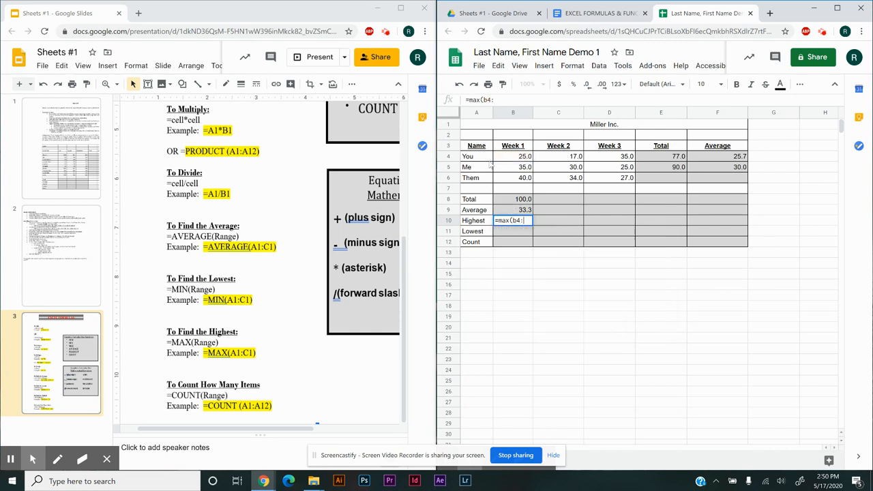
text(b6)
key(Return)
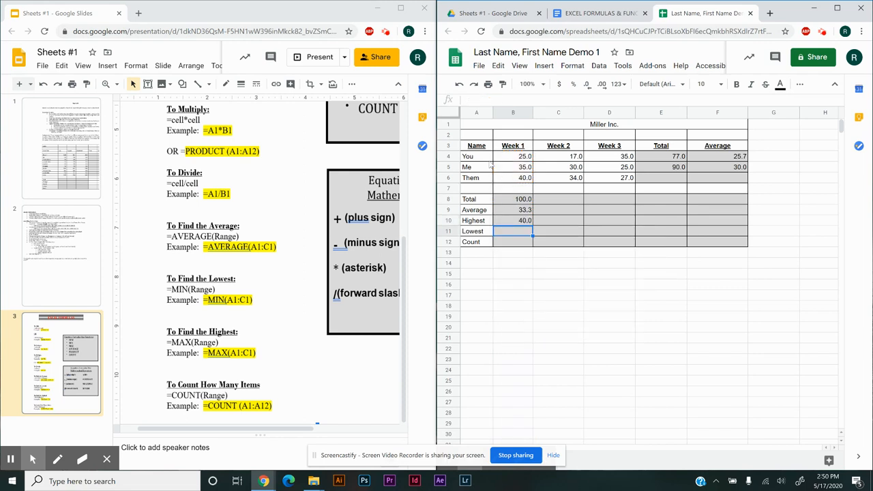
Enter =min(b4:b6) in B11, the Week 1 cell of the Lowest row
text(=min()
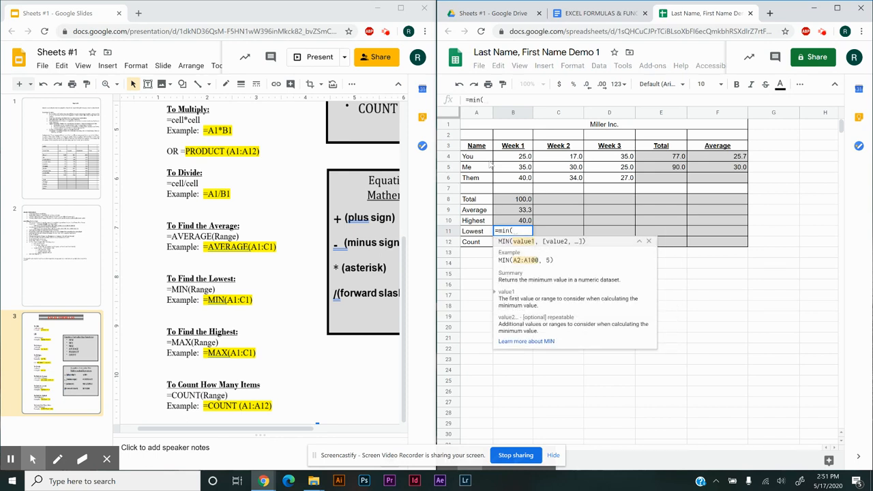
text(b4)
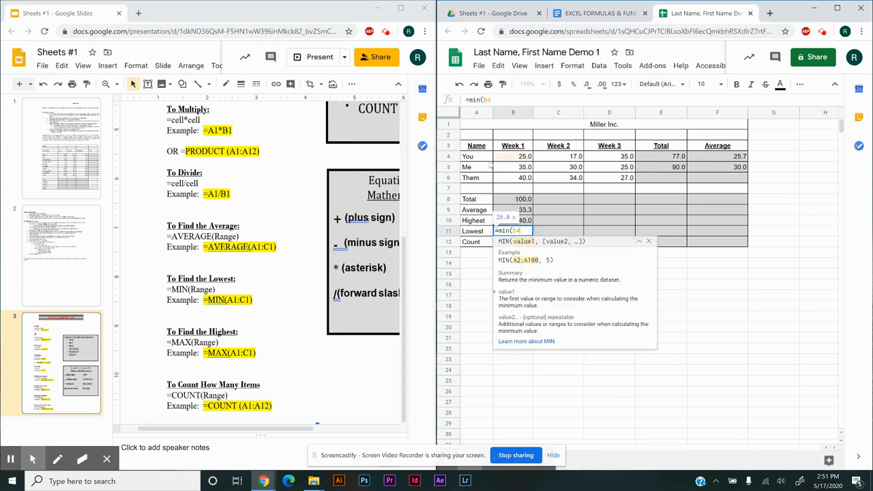
text(:b6))
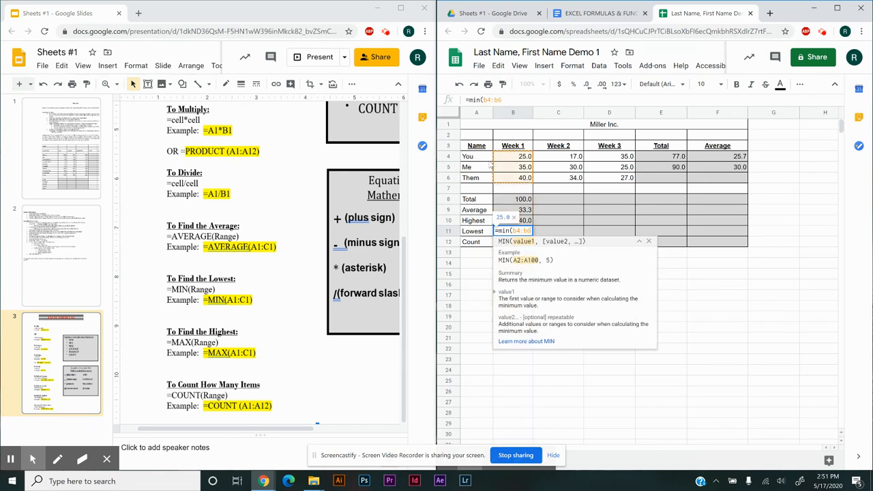
key(Return)
Enter =count(b4:b6) in B12, the Week 1 cell of the Count row
text(=)
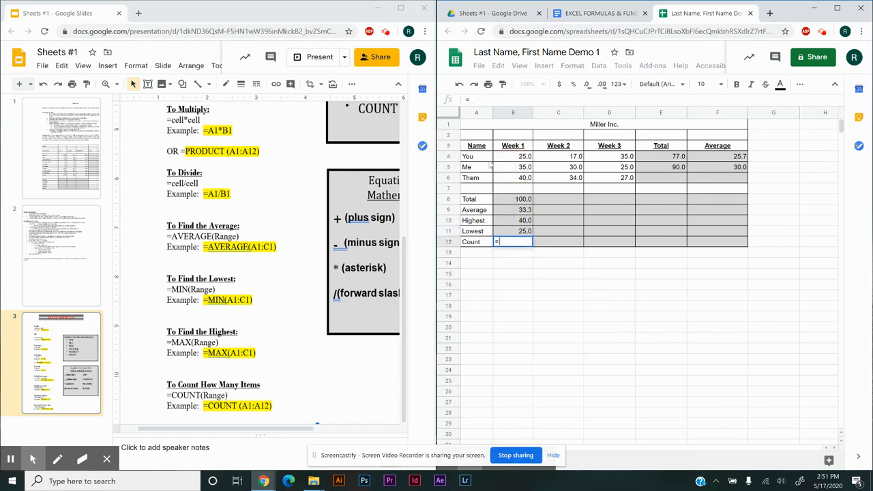
text(count)
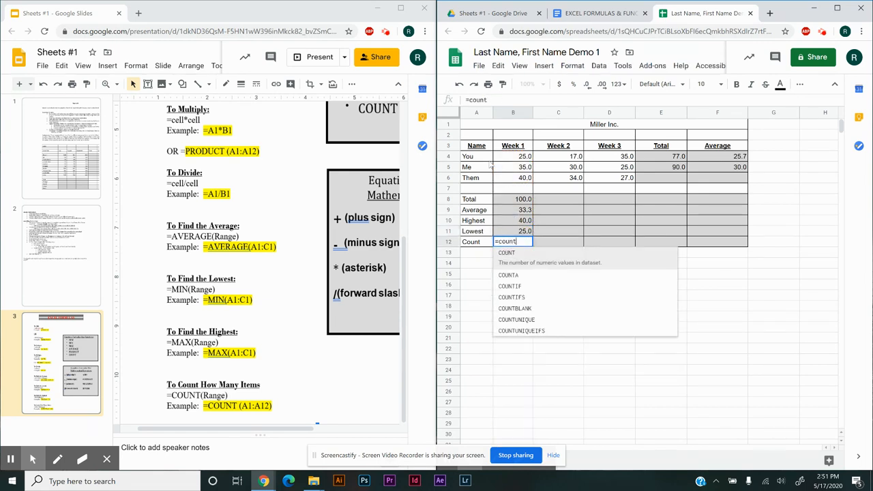
text((b)
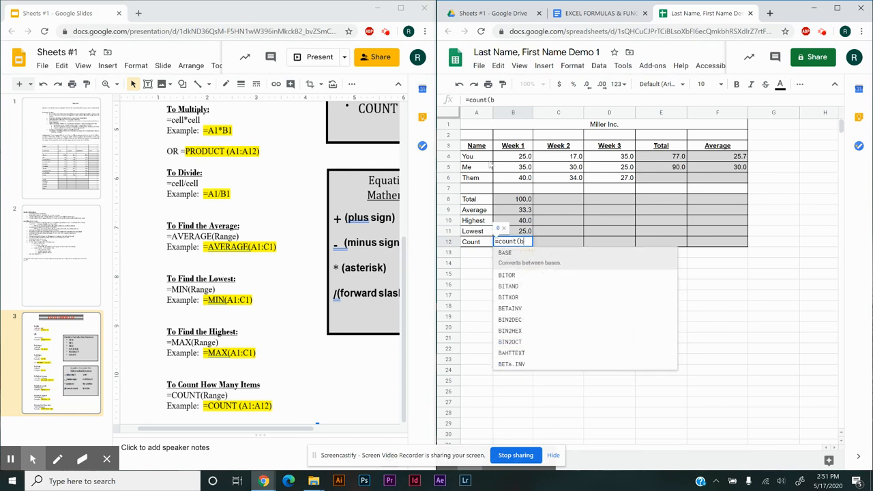
text(4:b6)
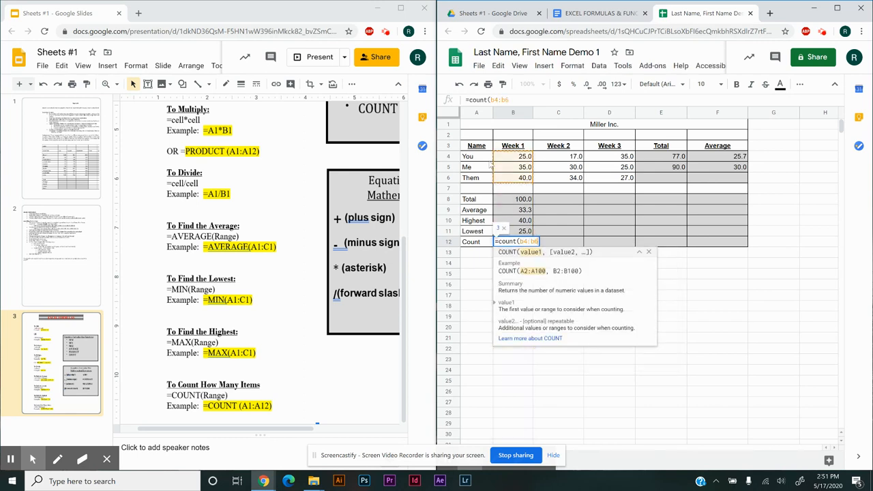
key(Return)
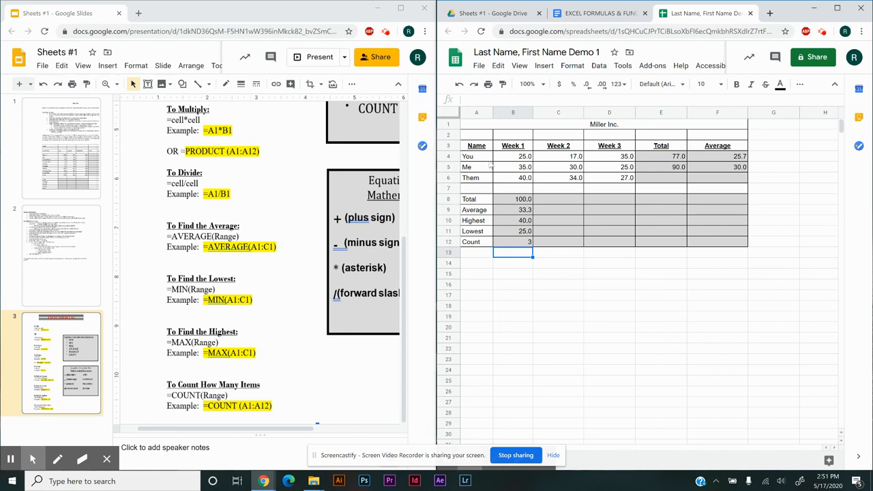
Show the sheet's formulas, widen column B so its formulas fit, and switch back to showing the calculated values
key(ctrl+grave)
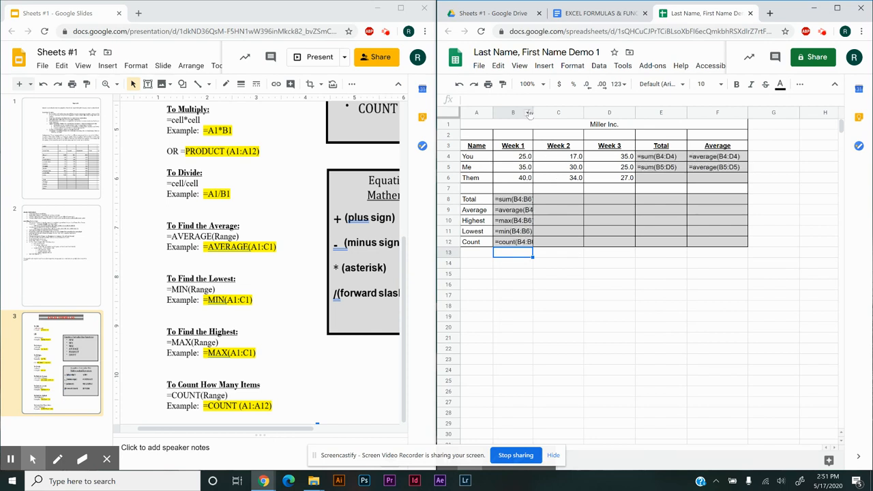
drag(535, 113, 554, 112)
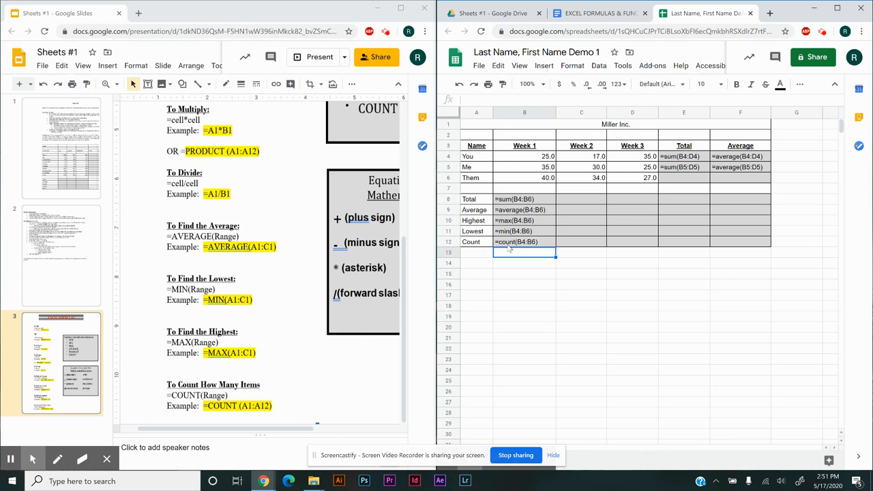
key(ctrl+grave)
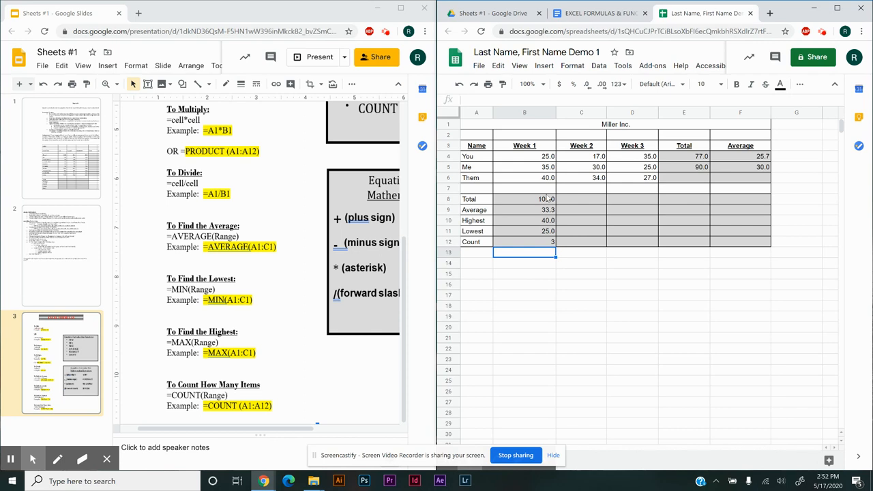
Clear the You row's Week 1 value in B4, and undo the deletion
click(547, 158)
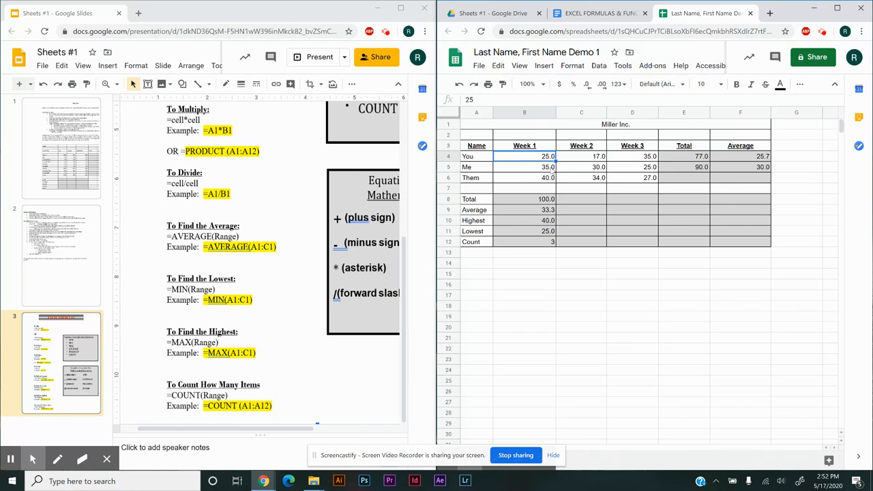
key(Delete)
click(459, 84)
click(605, 254)
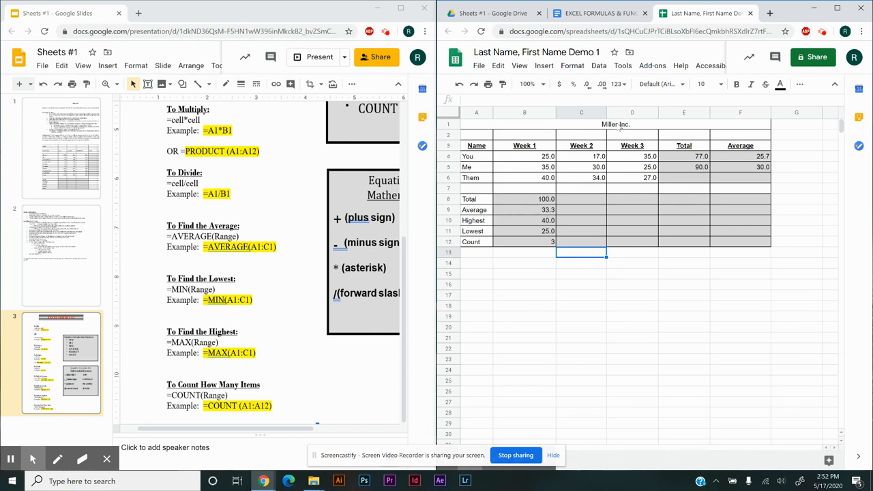
Open slide 2 of the assignment and review its Formula Instructions and Formatting Instructions
click(67, 251)
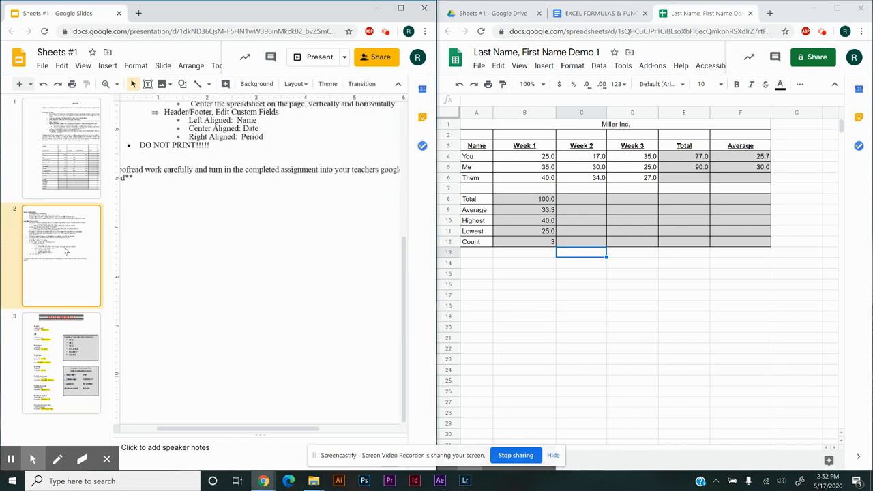
scroll(256, 271, up, 5)
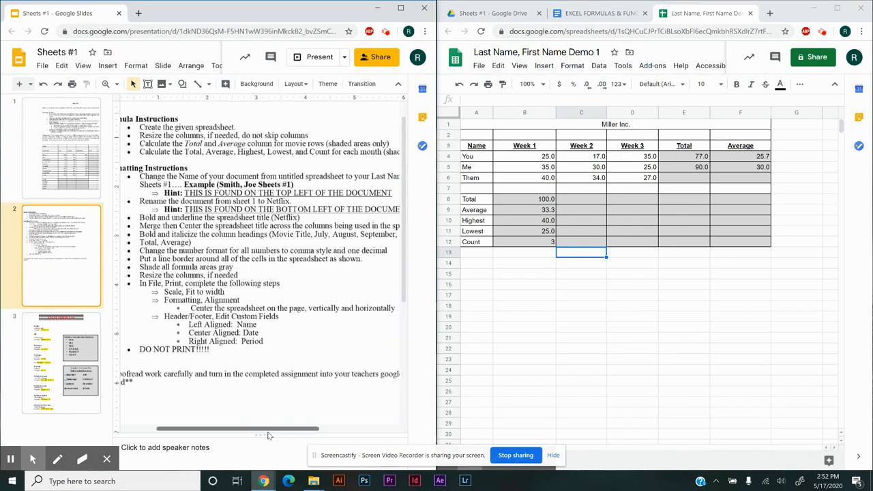
drag(268, 432, 248, 432)
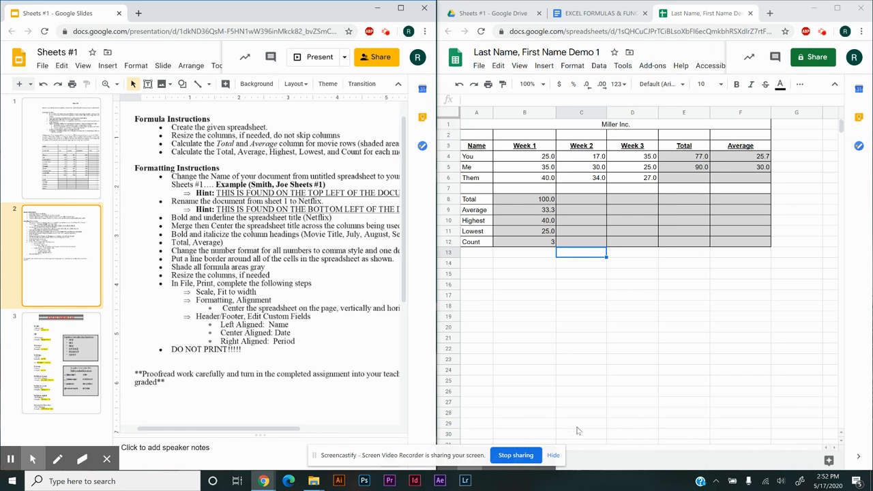
Hide the screen-sharing notice and the drawing toolbar covering the sheet tabs, and select the merged Miller Inc. title cell
click(555, 455)
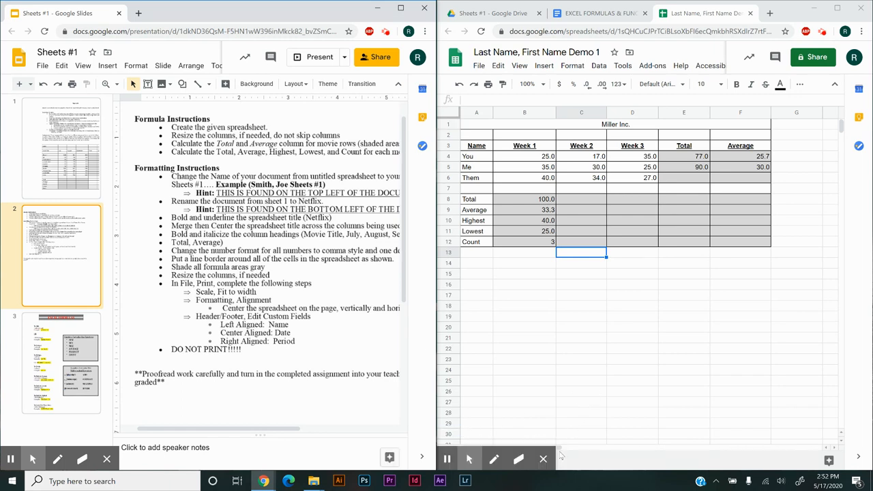
click(543, 459)
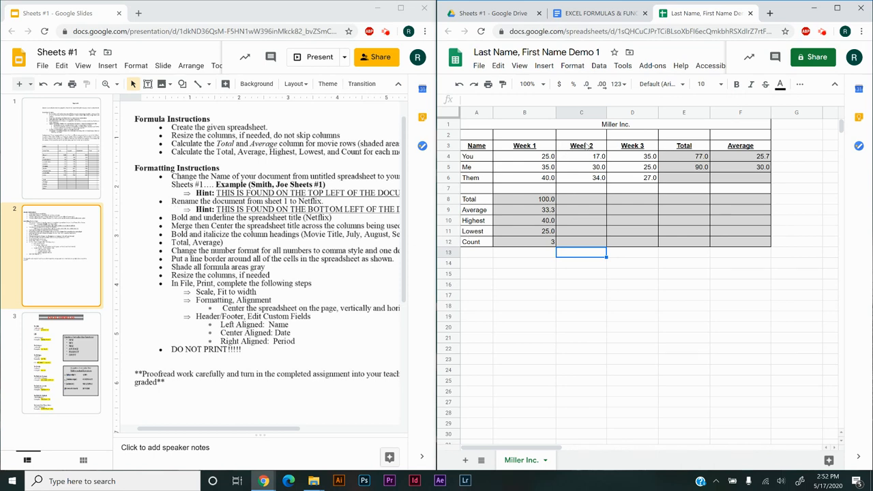
click(598, 128)
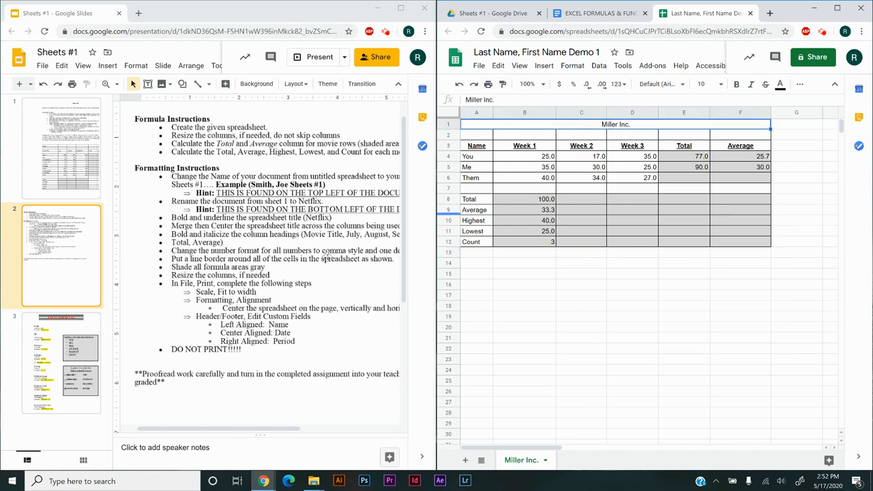
Examine the Netflix table with its movie titles and monthly columns on slide 1
click(82, 159)
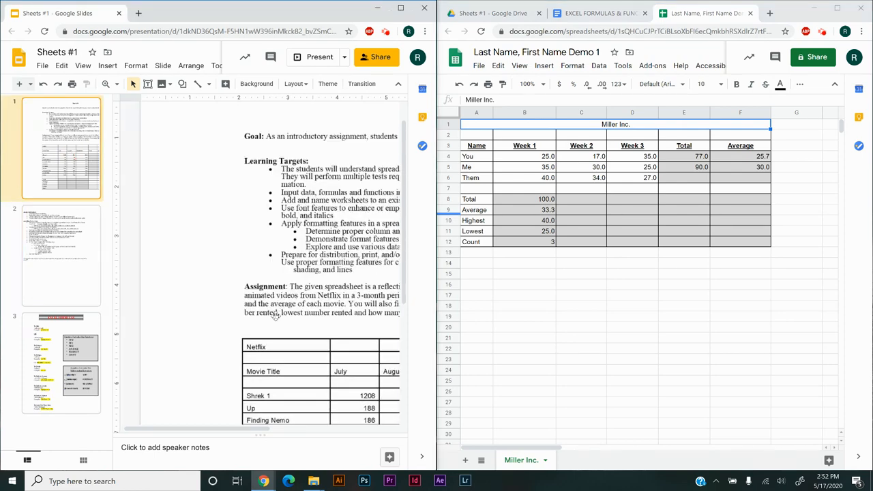
scroll(335, 350, down, 3)
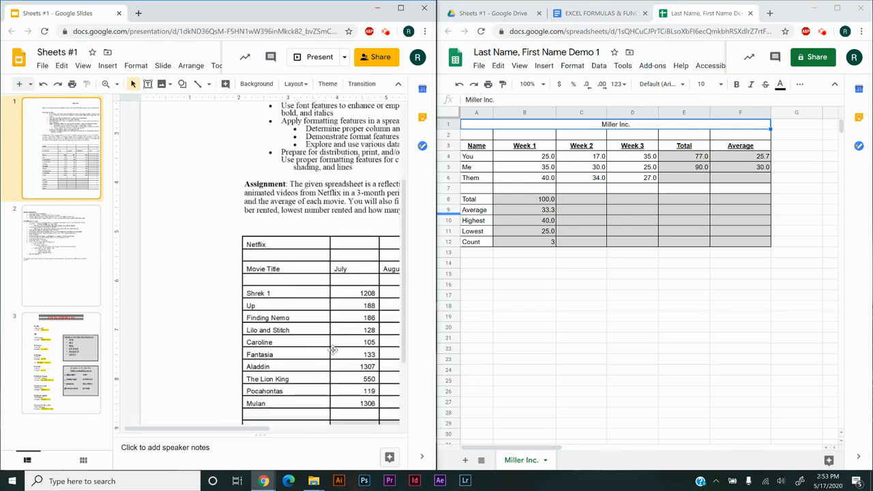
drag(272, 430, 283, 430)
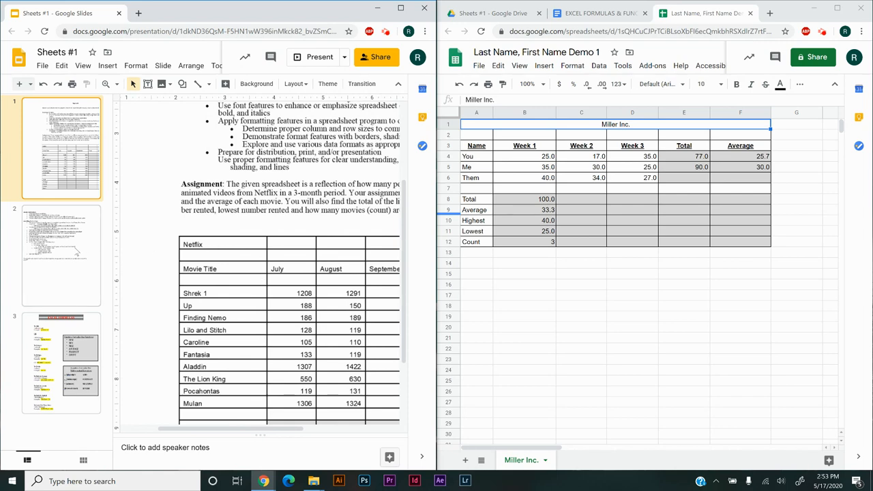
Return to the Formatting Instructions on slide 2 and select the demo sheet's column headings A3:F3 for comparison
click(76, 252)
scroll(233, 239, up, 5)
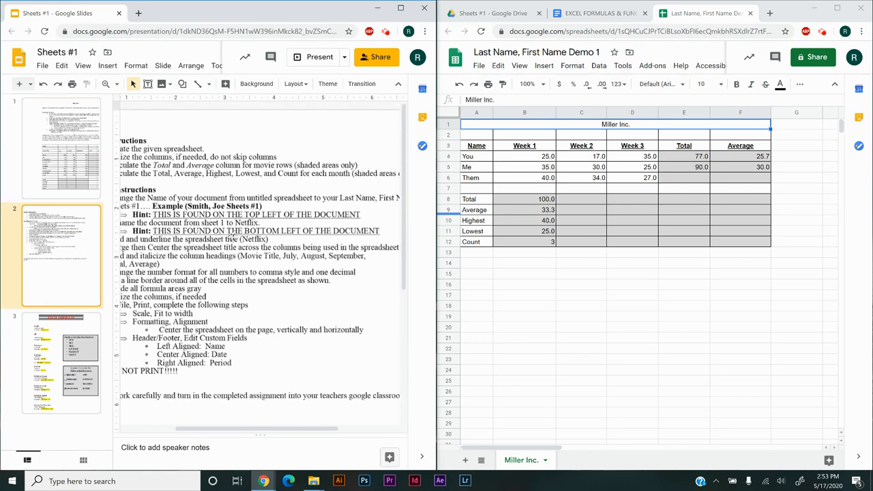
drag(305, 429, 273, 429)
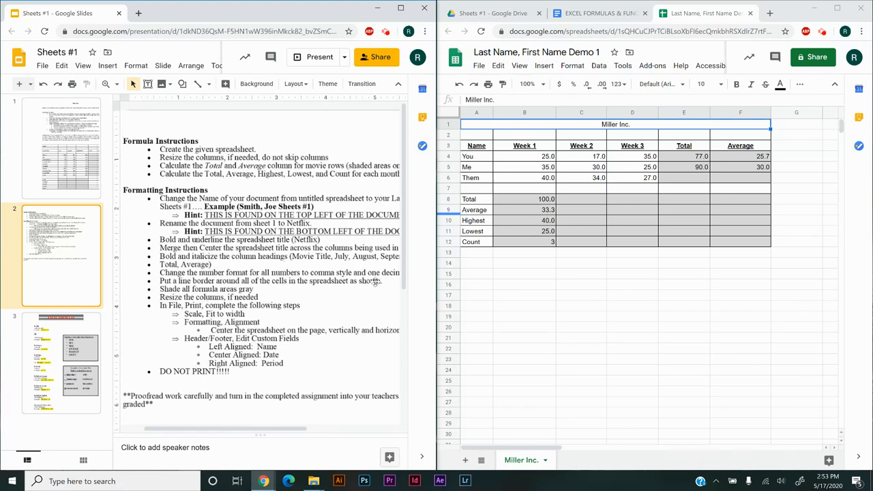
click(580, 266)
drag(486, 147, 723, 149)
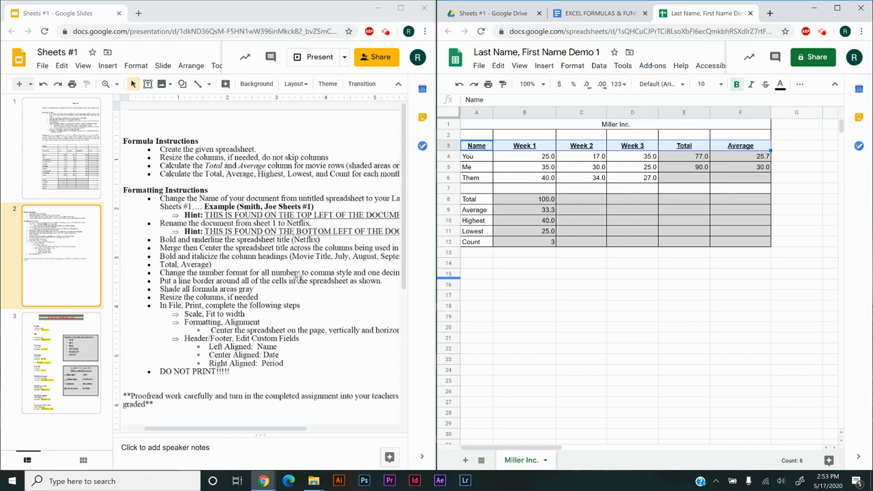
Select B4:F12 and view the available number formats for the slide's comma style and one decimal instruction, leaving the formatting as is
click(581, 317)
drag(540, 156, 727, 243)
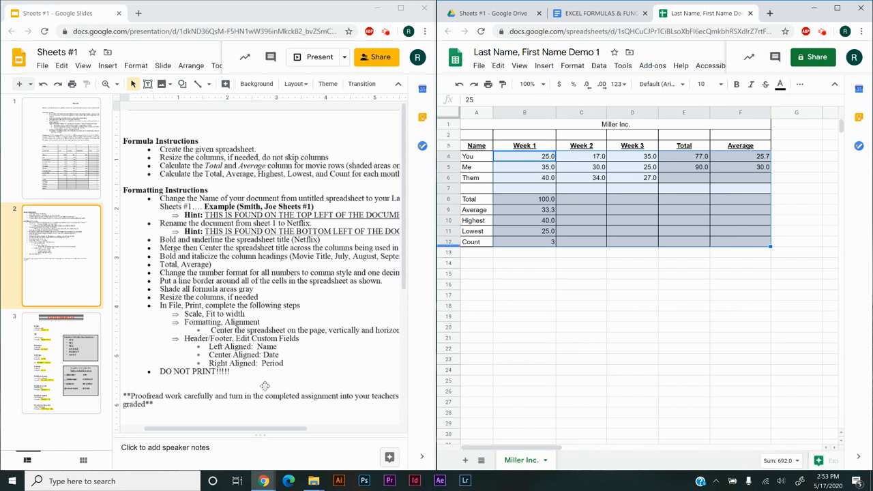
drag(233, 428, 270, 428)
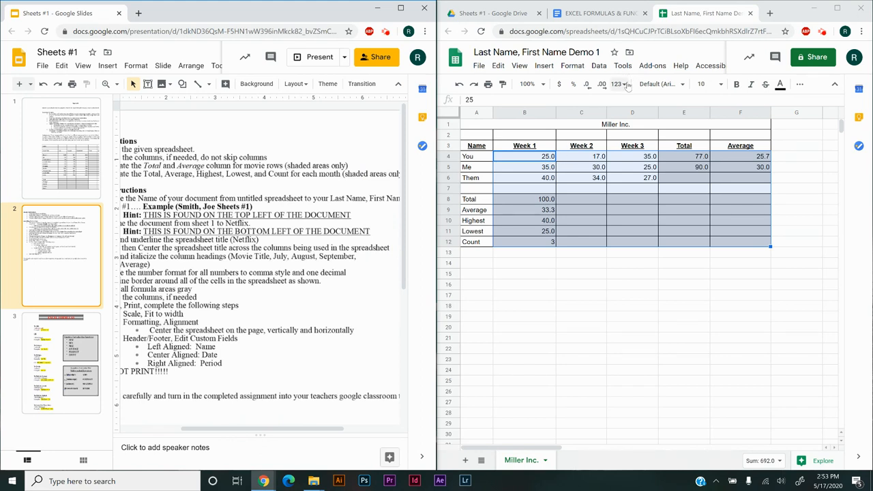
click(624, 85)
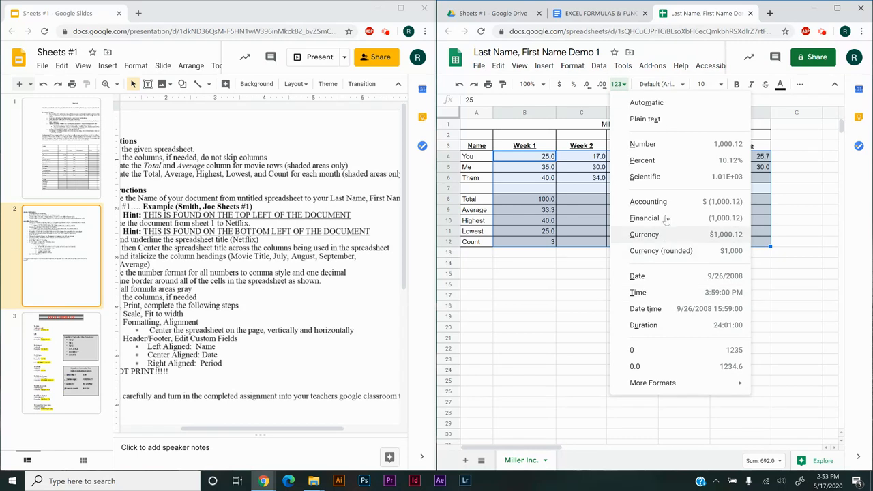
click(546, 308)
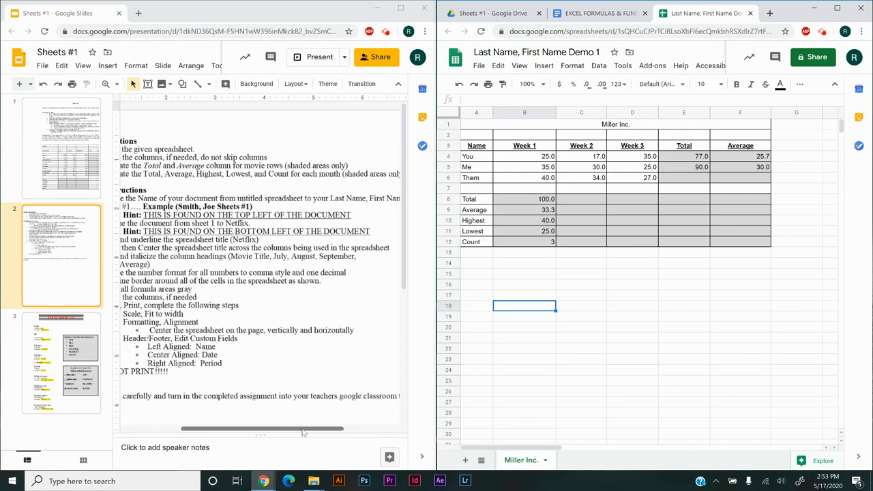
scroll(303, 433, left, 3)
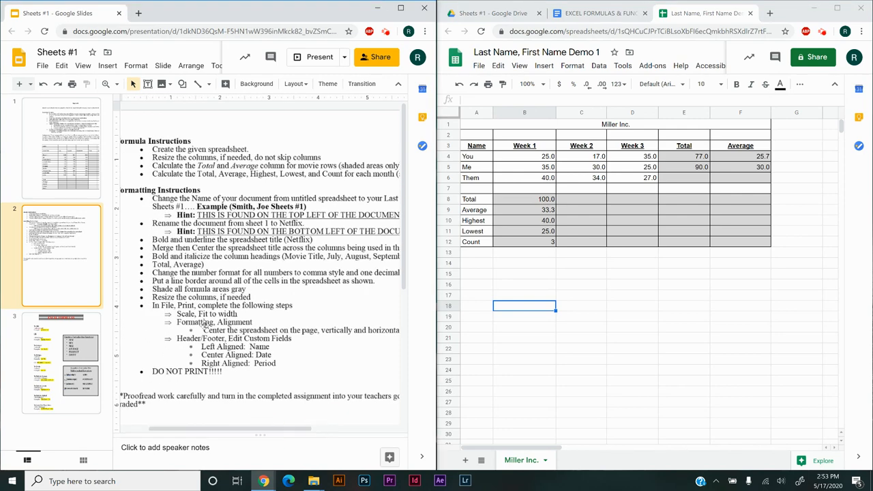